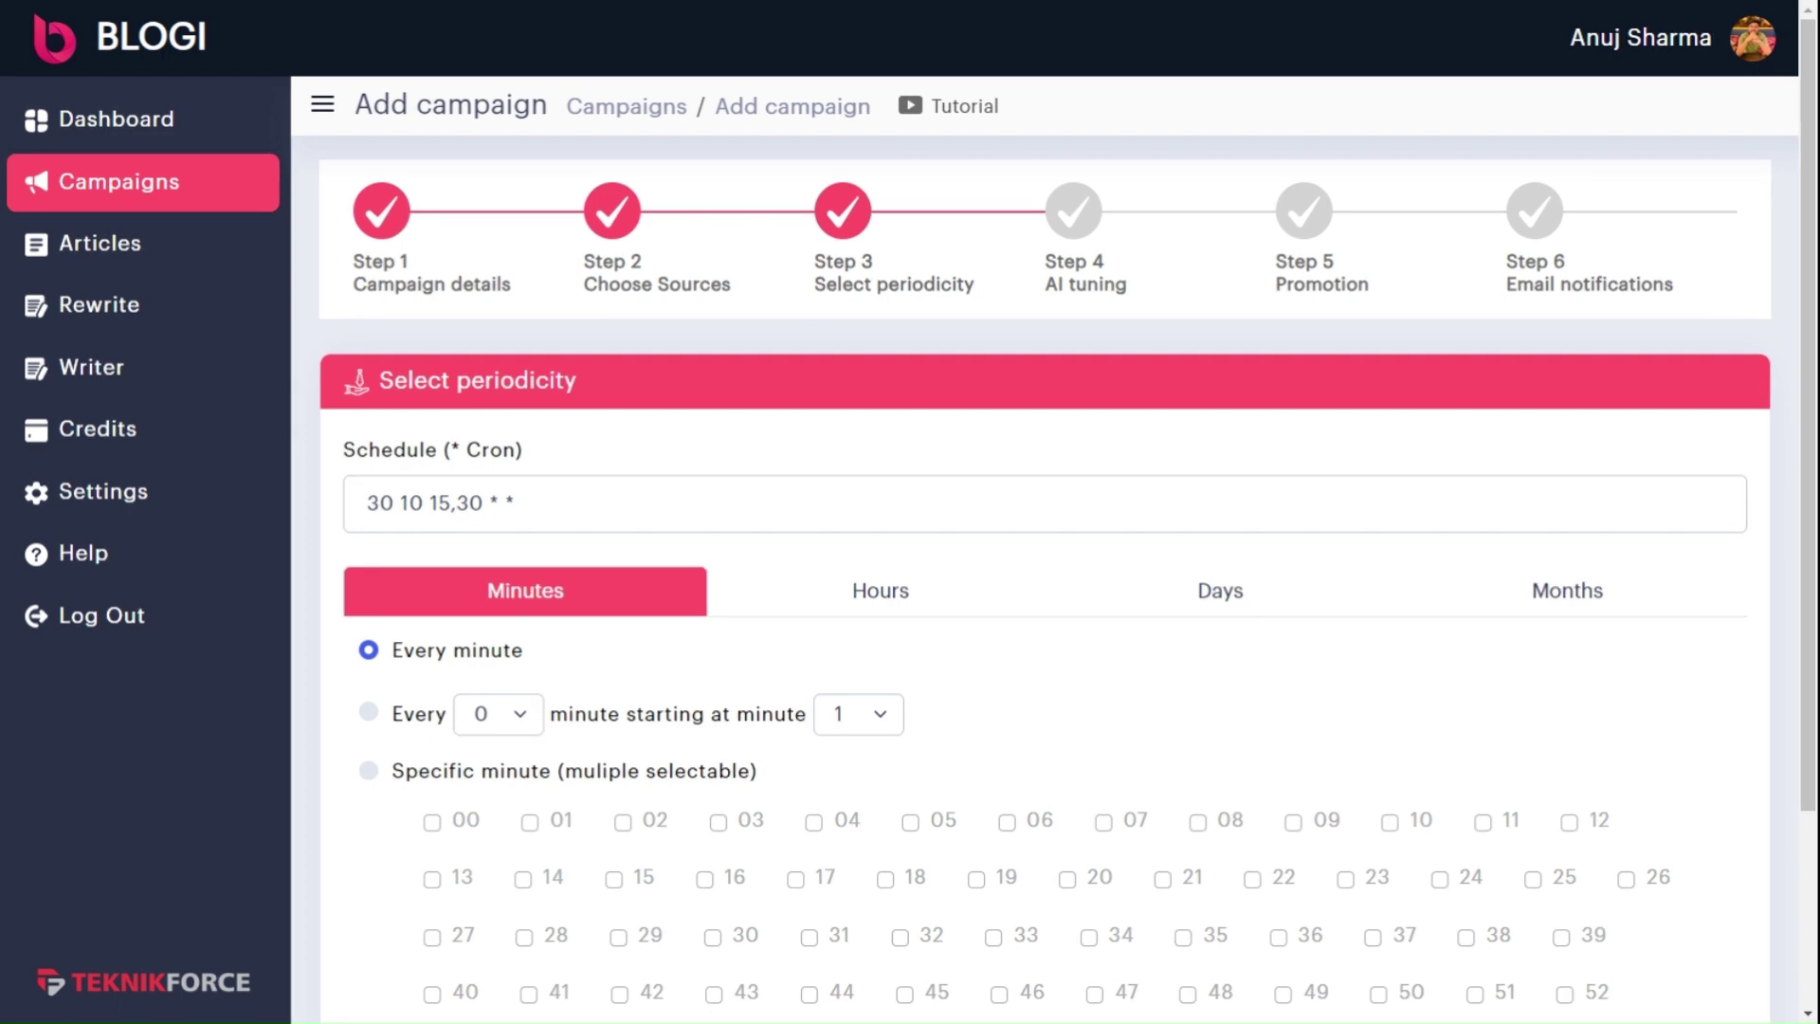
Scroll through the Select periodicity page with the cron field at * * * * *.
{"action": "scroll", "coordinate": [763, 654], "scroll_direction": "down", "scroll_amount": 1}
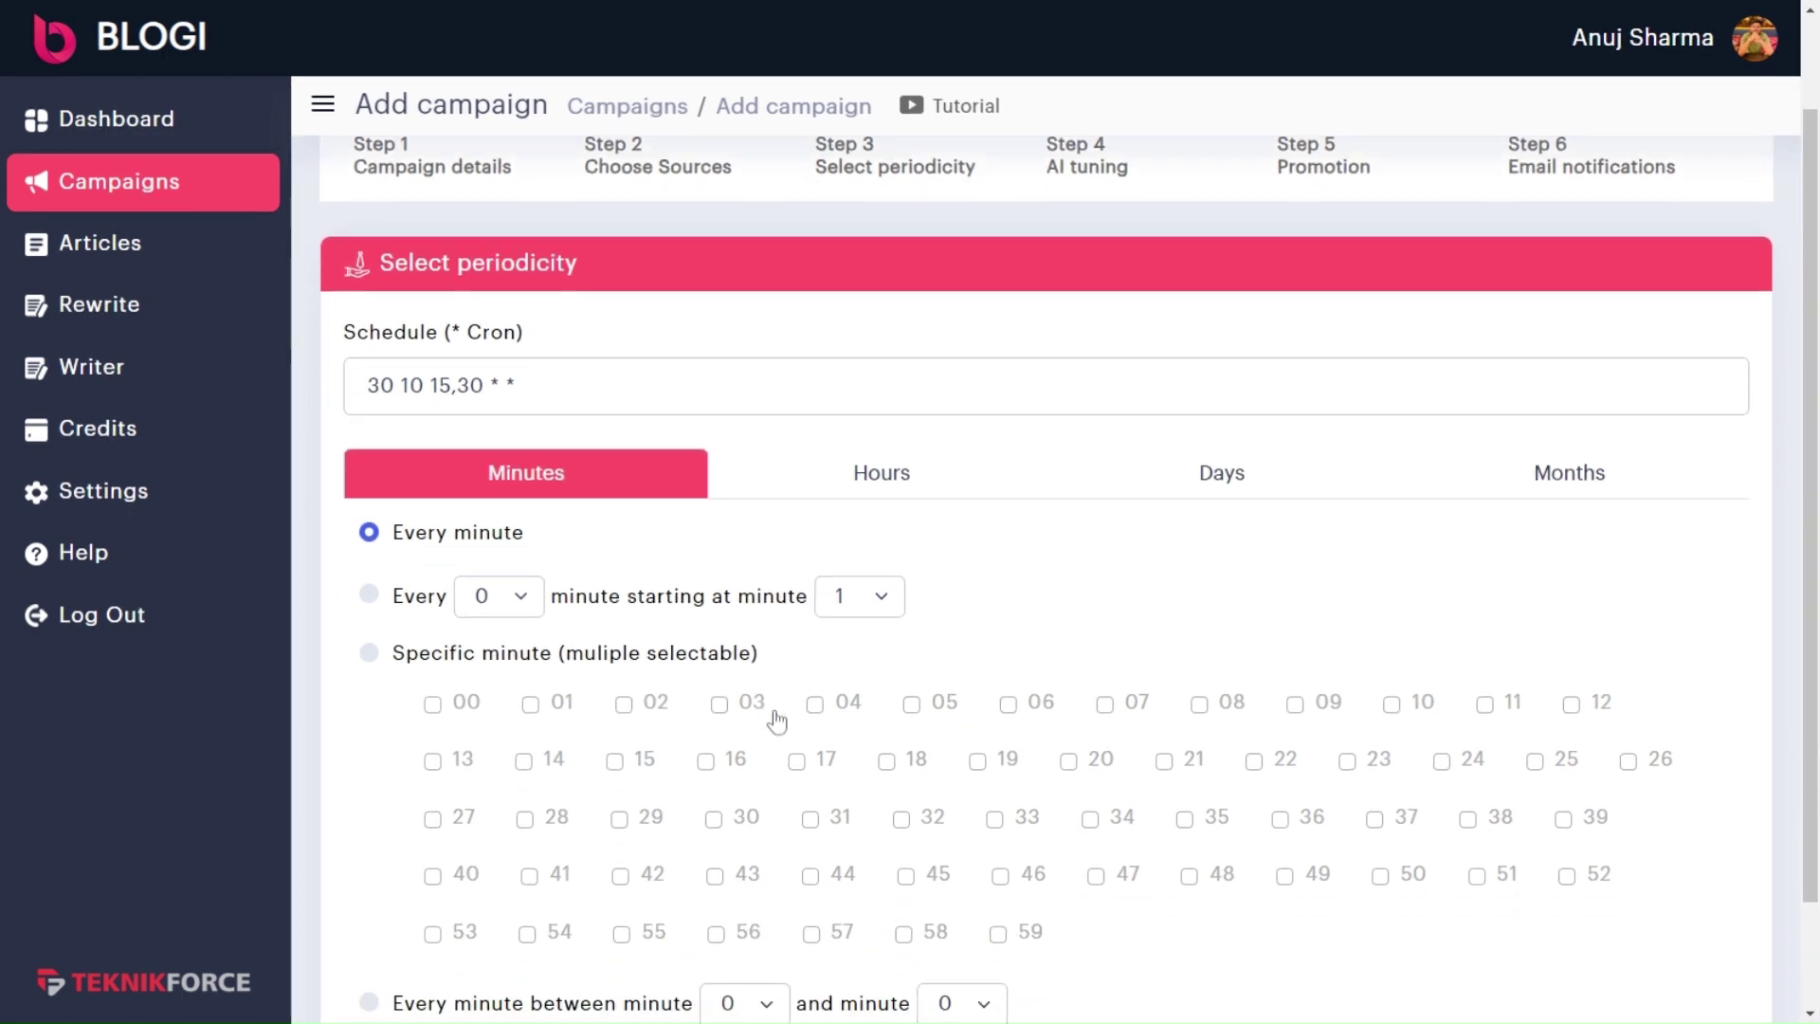
{"action": "scroll", "coordinate": [805, 663], "scroll_direction": "up", "scroll_amount": 1}
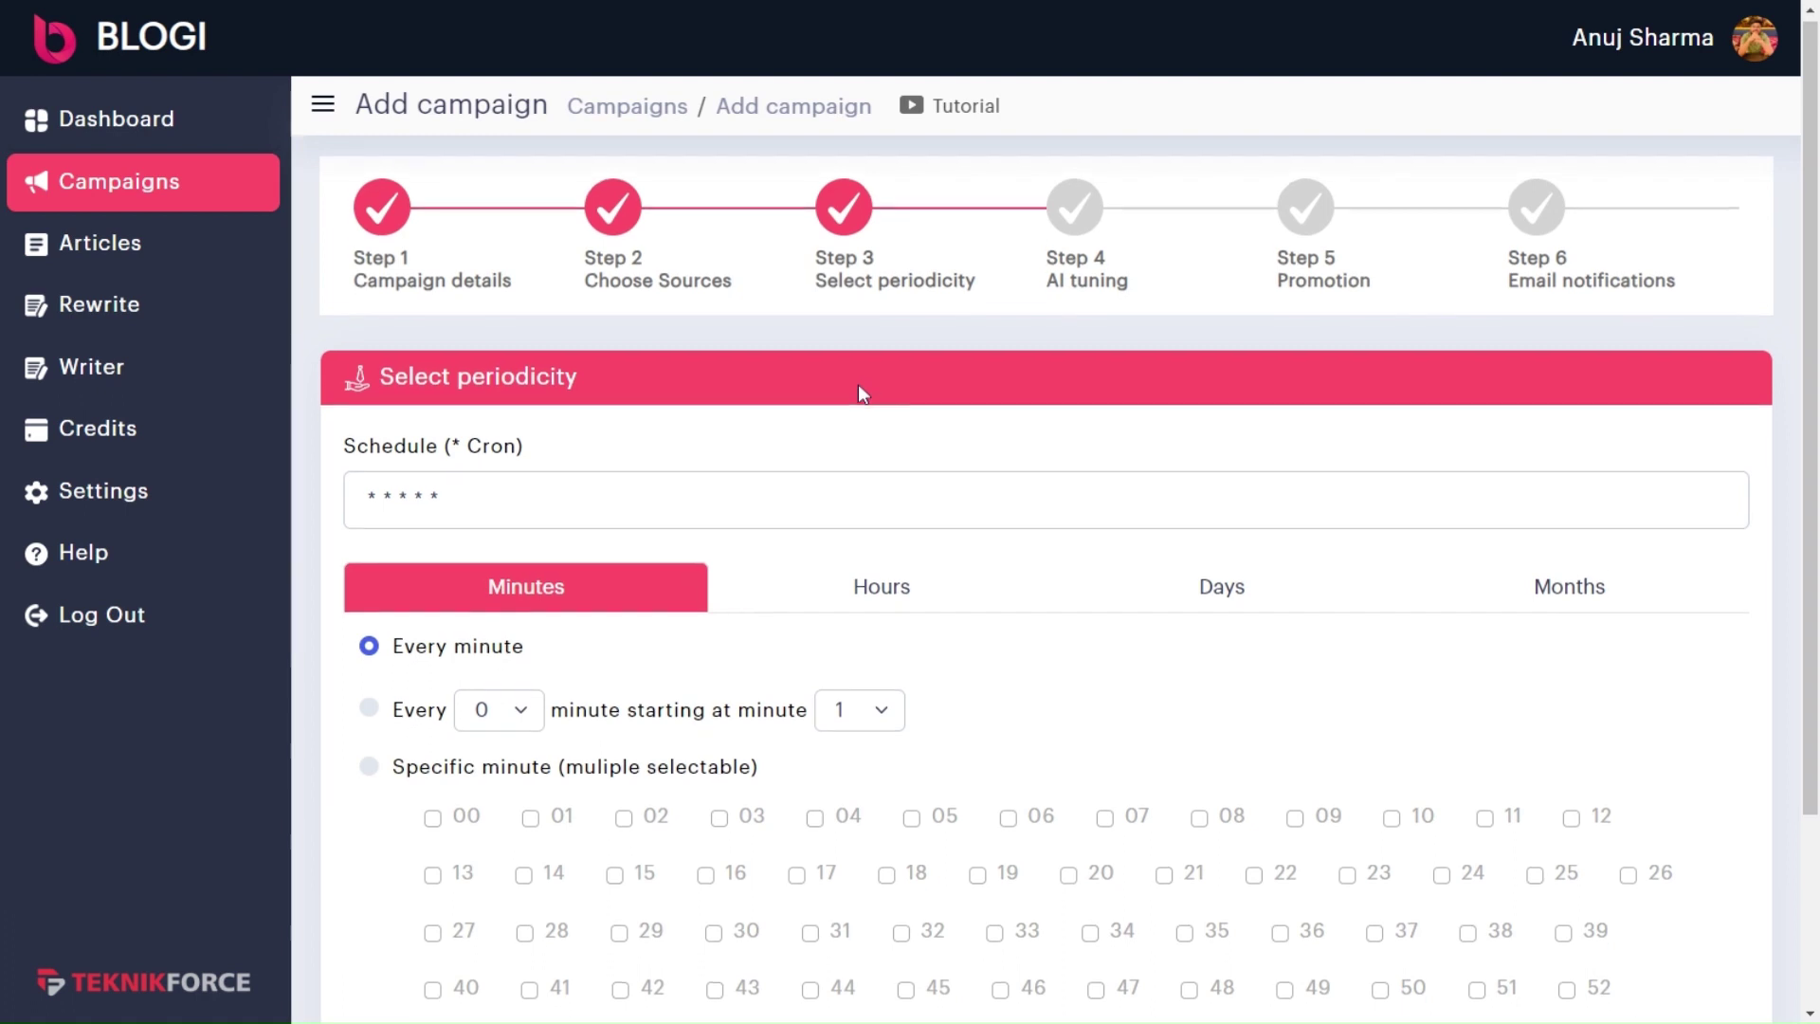
{"action": "scroll", "coordinate": [859, 387], "scroll_direction": "down", "scroll_amount": 1}
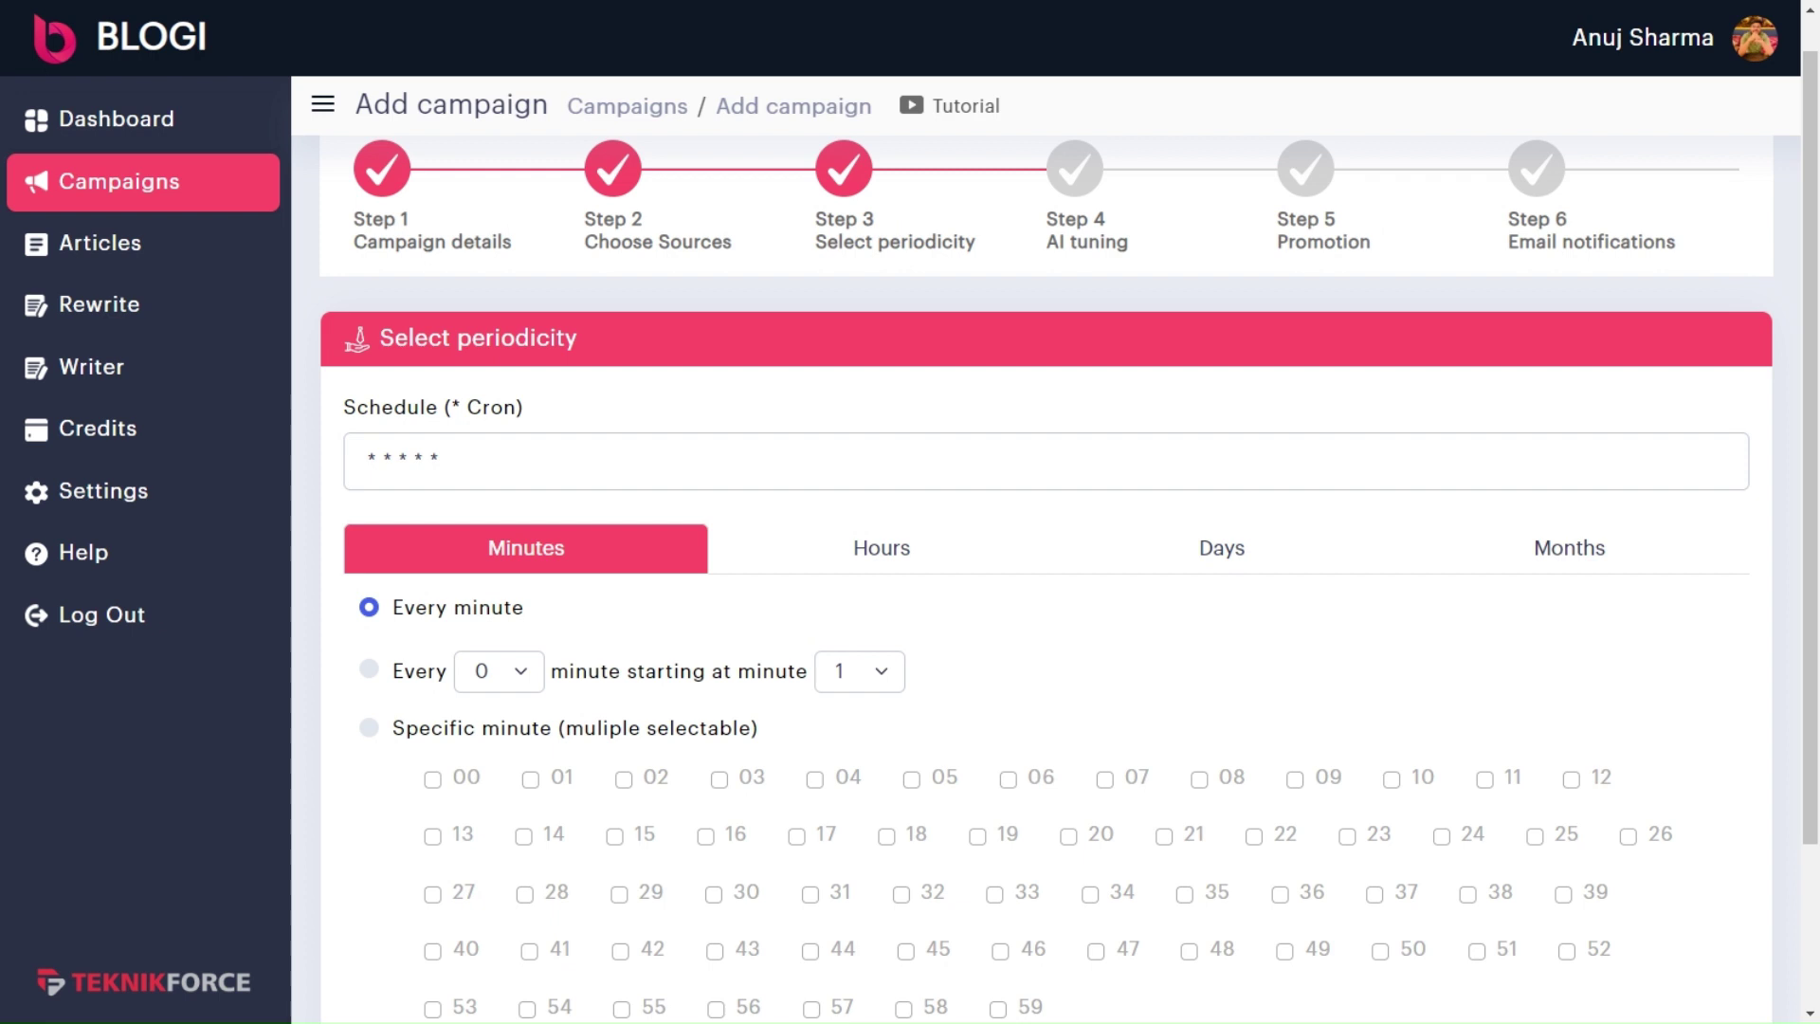
{"action": "left_click", "coordinate": [438, 459]}
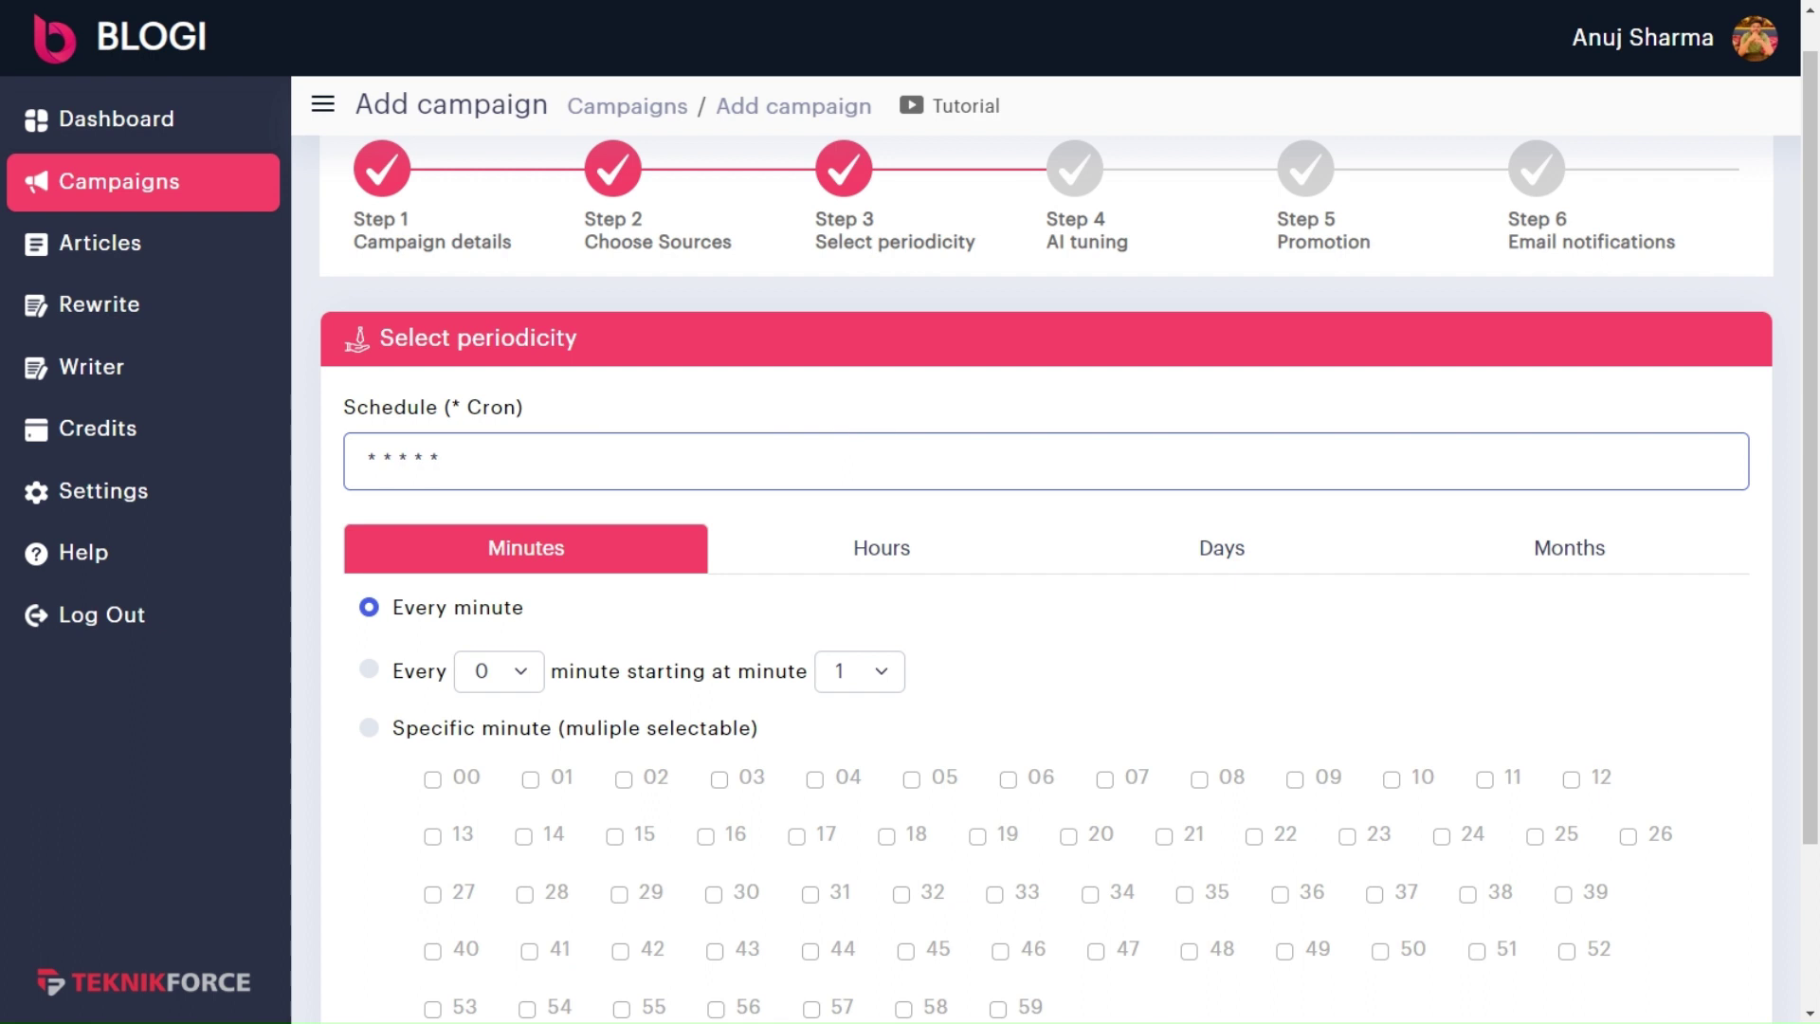
{"action": "scroll", "coordinate": [842, 430], "scroll_direction": "down", "scroll_amount": 1}
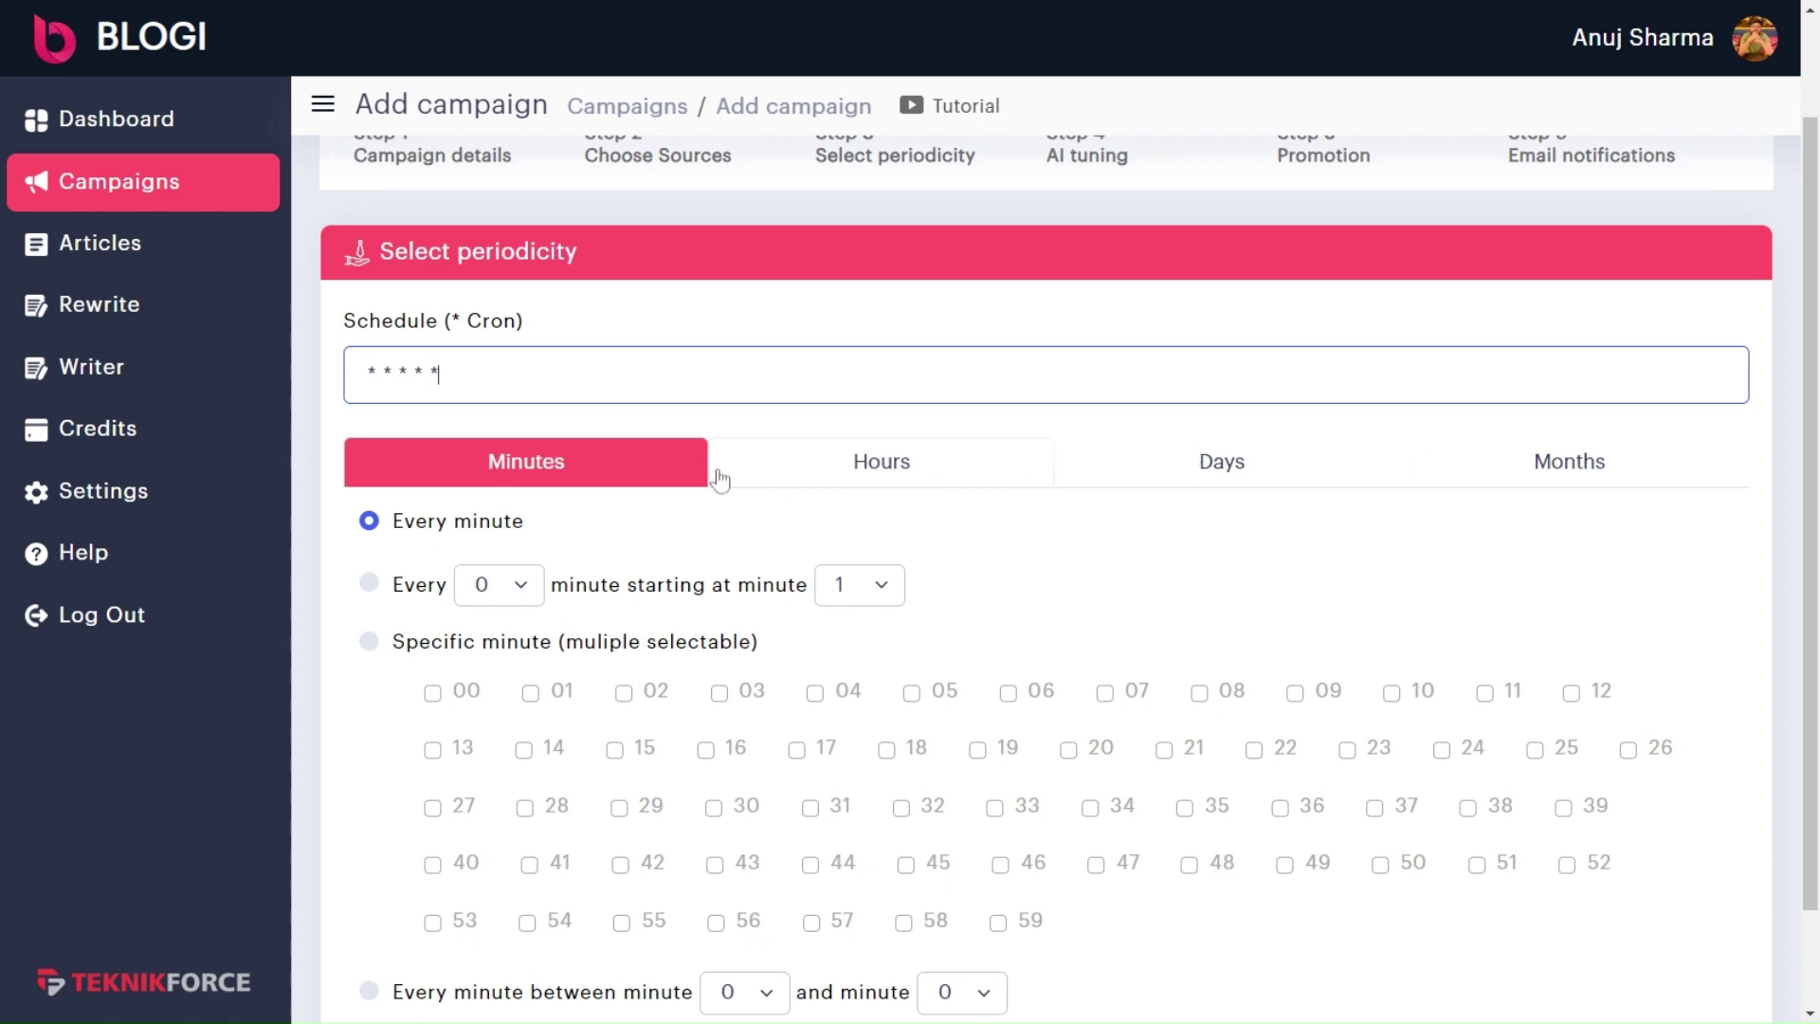
{"action": "scroll", "coordinate": [581, 478], "scroll_direction": "down", "scroll_amount": 1}
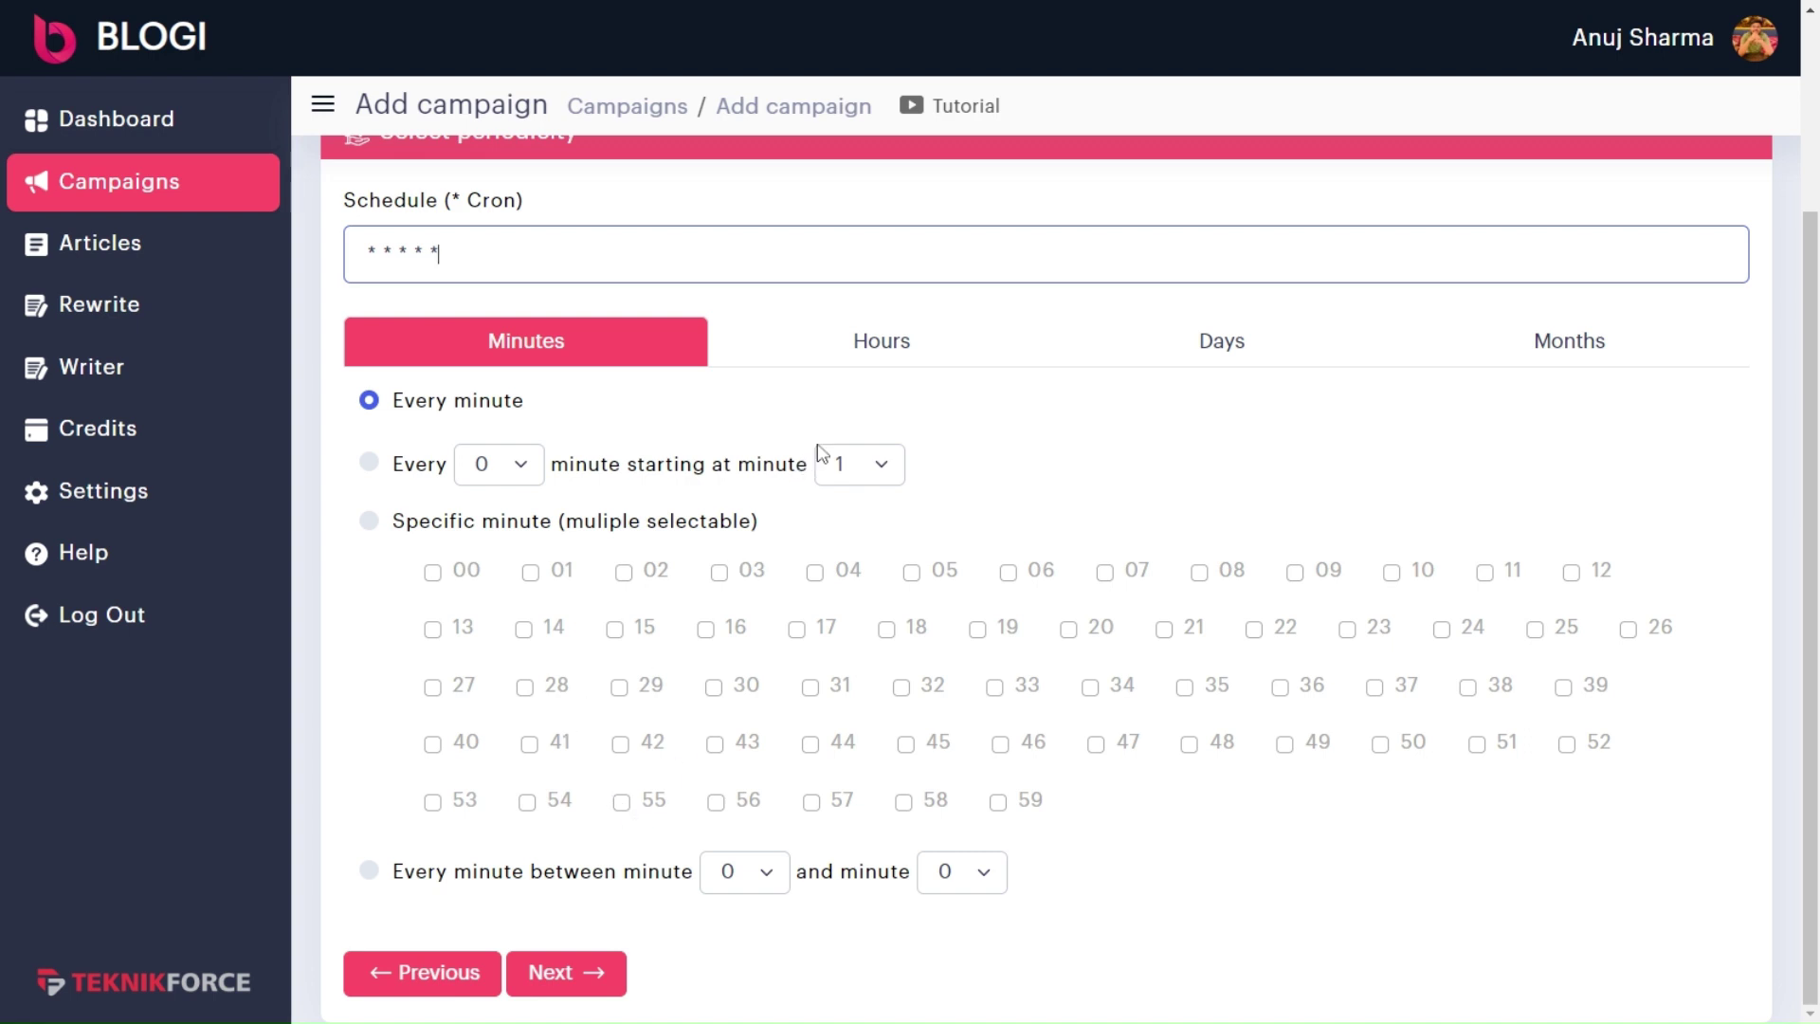
{"action": "scroll", "coordinate": [871, 358], "scroll_direction": "up", "scroll_amount": 2}
Browse the Hours, Days and Months options, ending on Days with Every day chosen.
{"action": "left_click", "coordinate": [877, 512]}
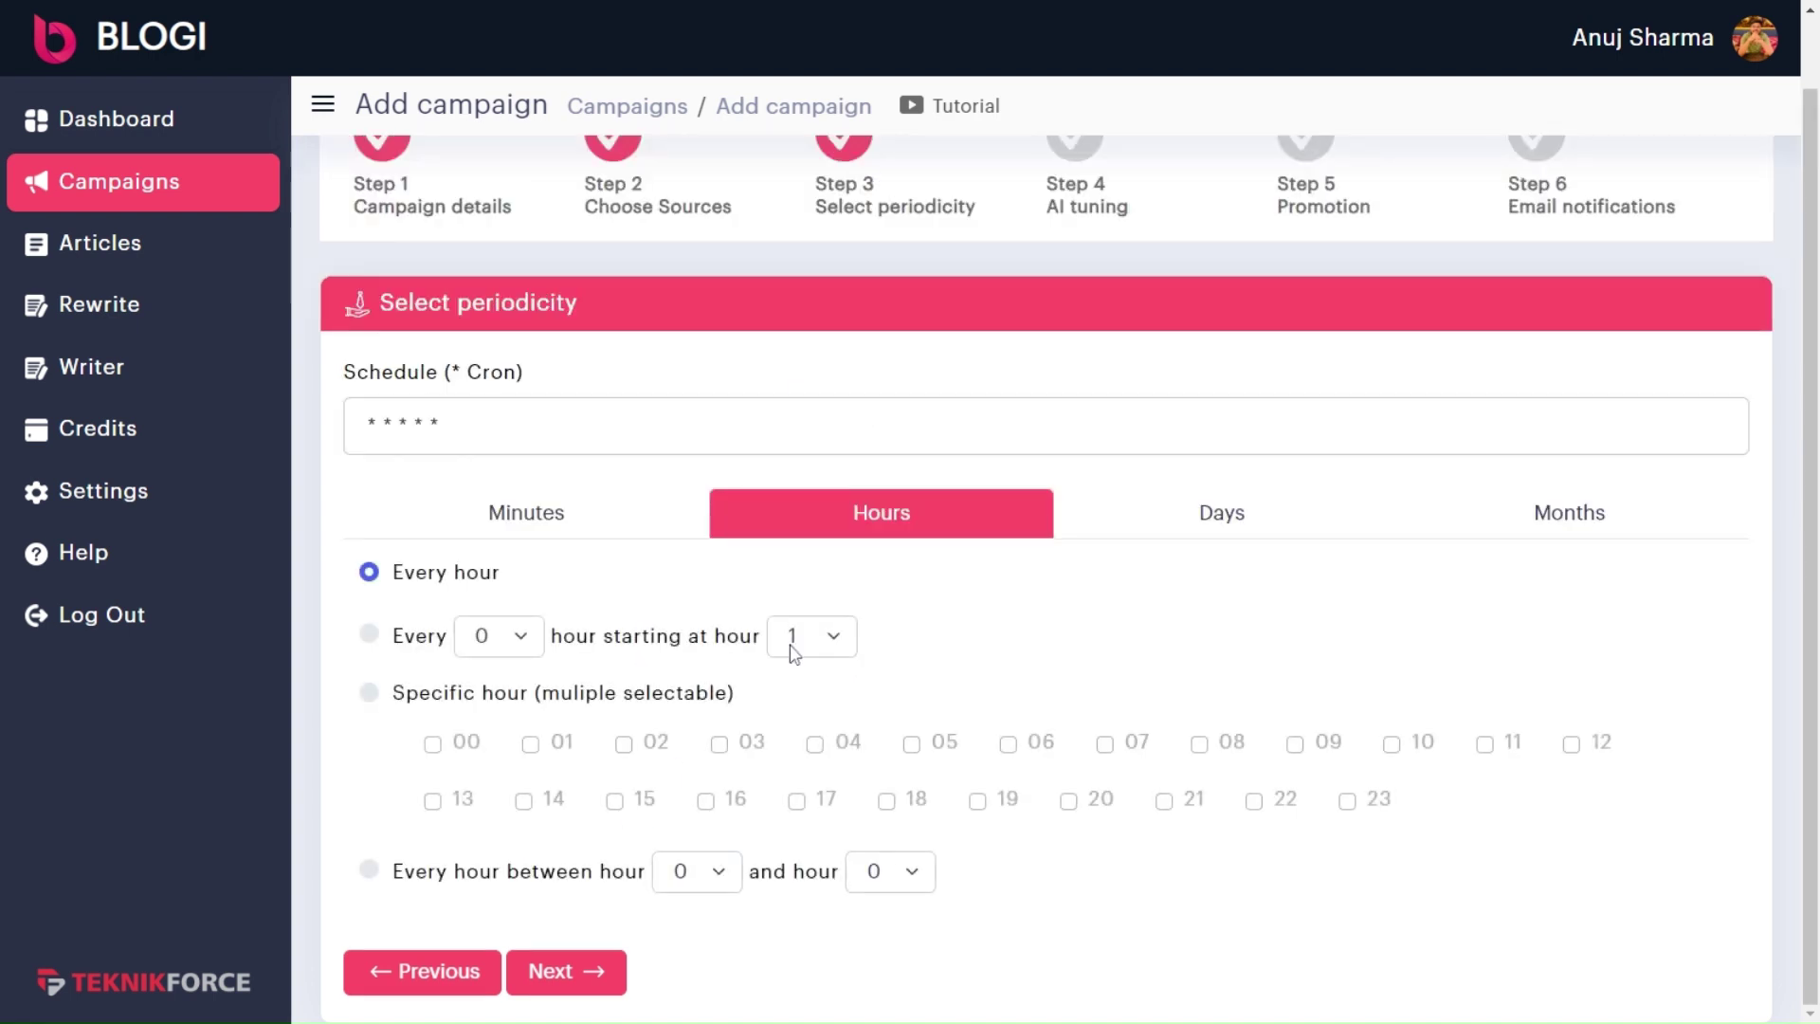
{"action": "left_click", "coordinate": [1281, 503]}
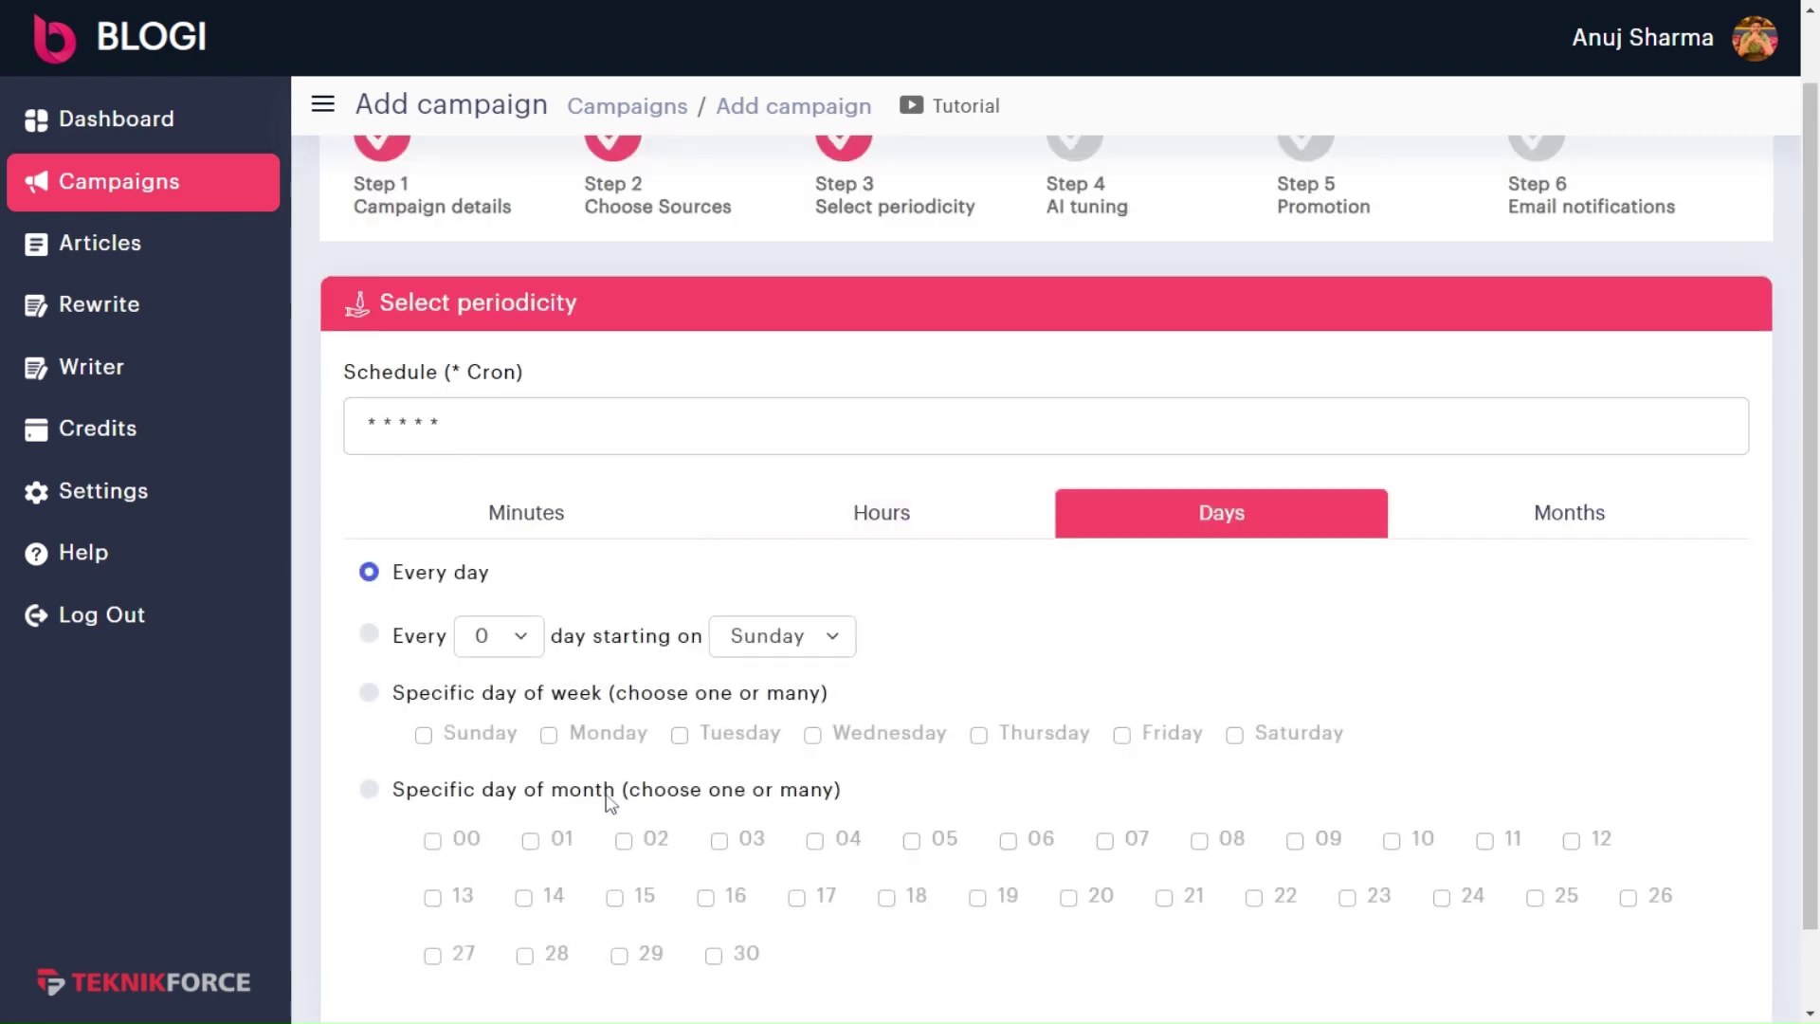
{"action": "scroll", "coordinate": [835, 699], "scroll_direction": "down", "scroll_amount": 1}
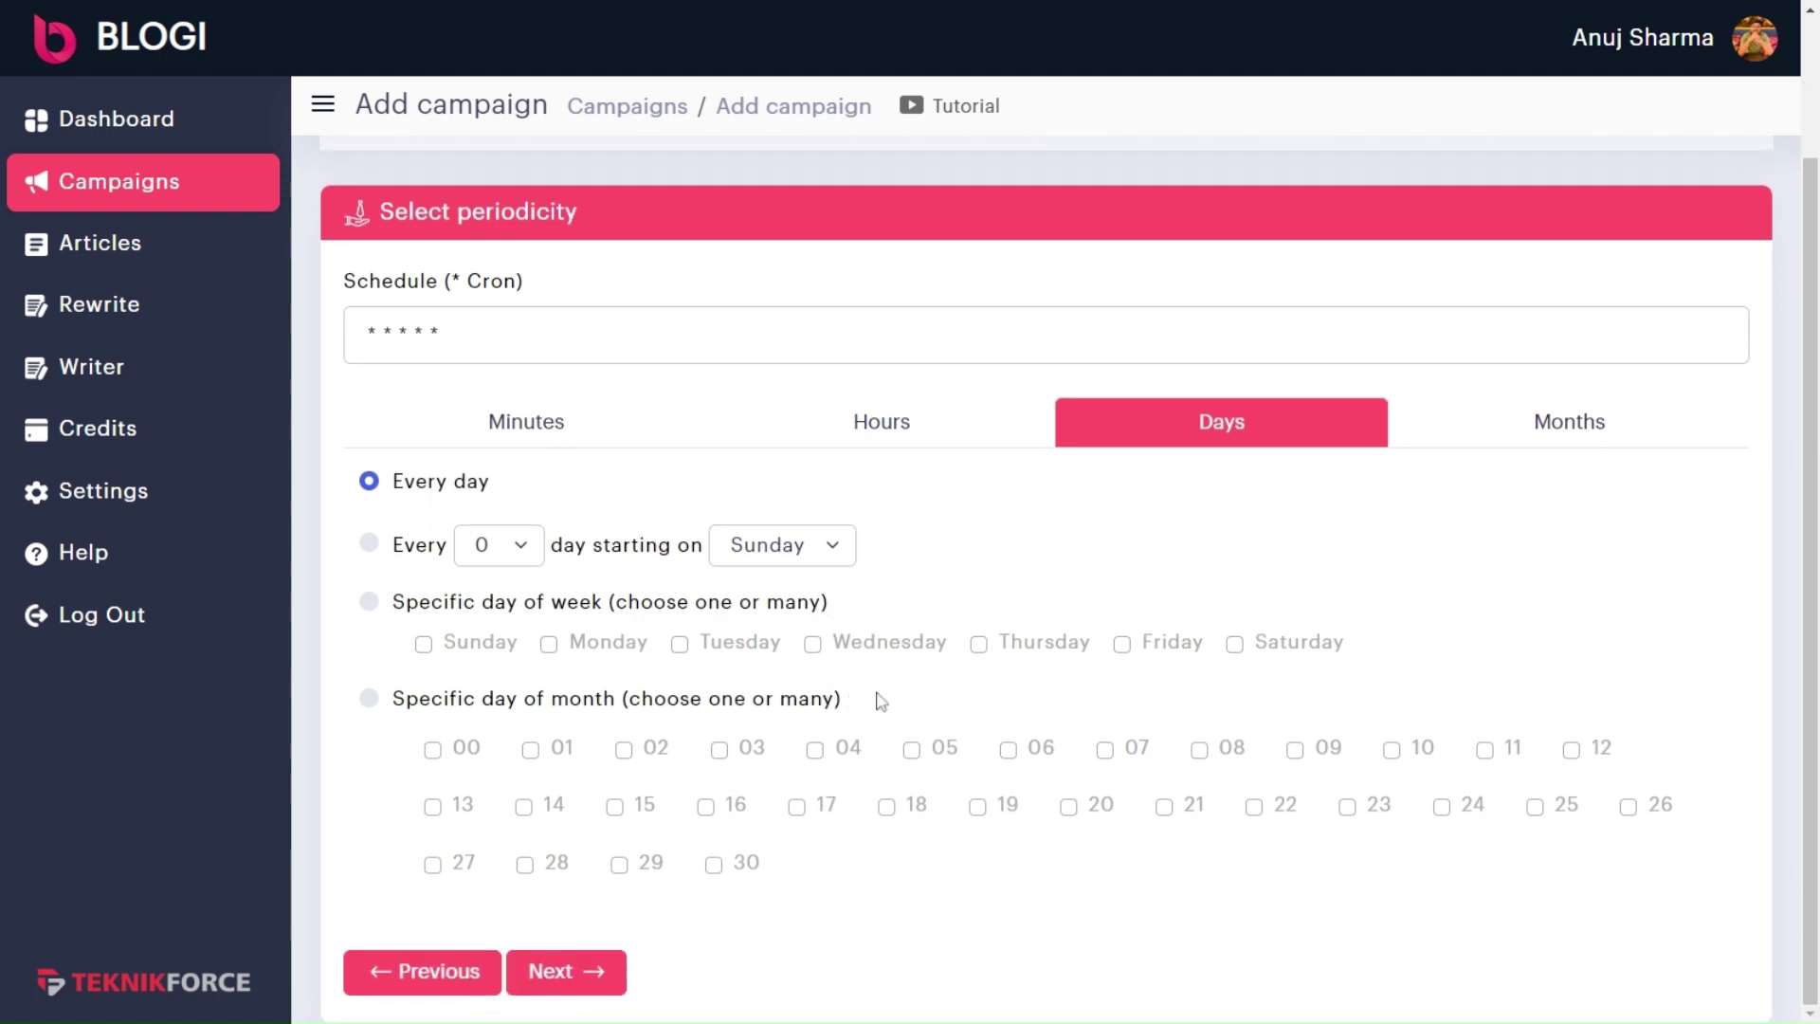
{"action": "left_click", "coordinate": [1504, 441]}
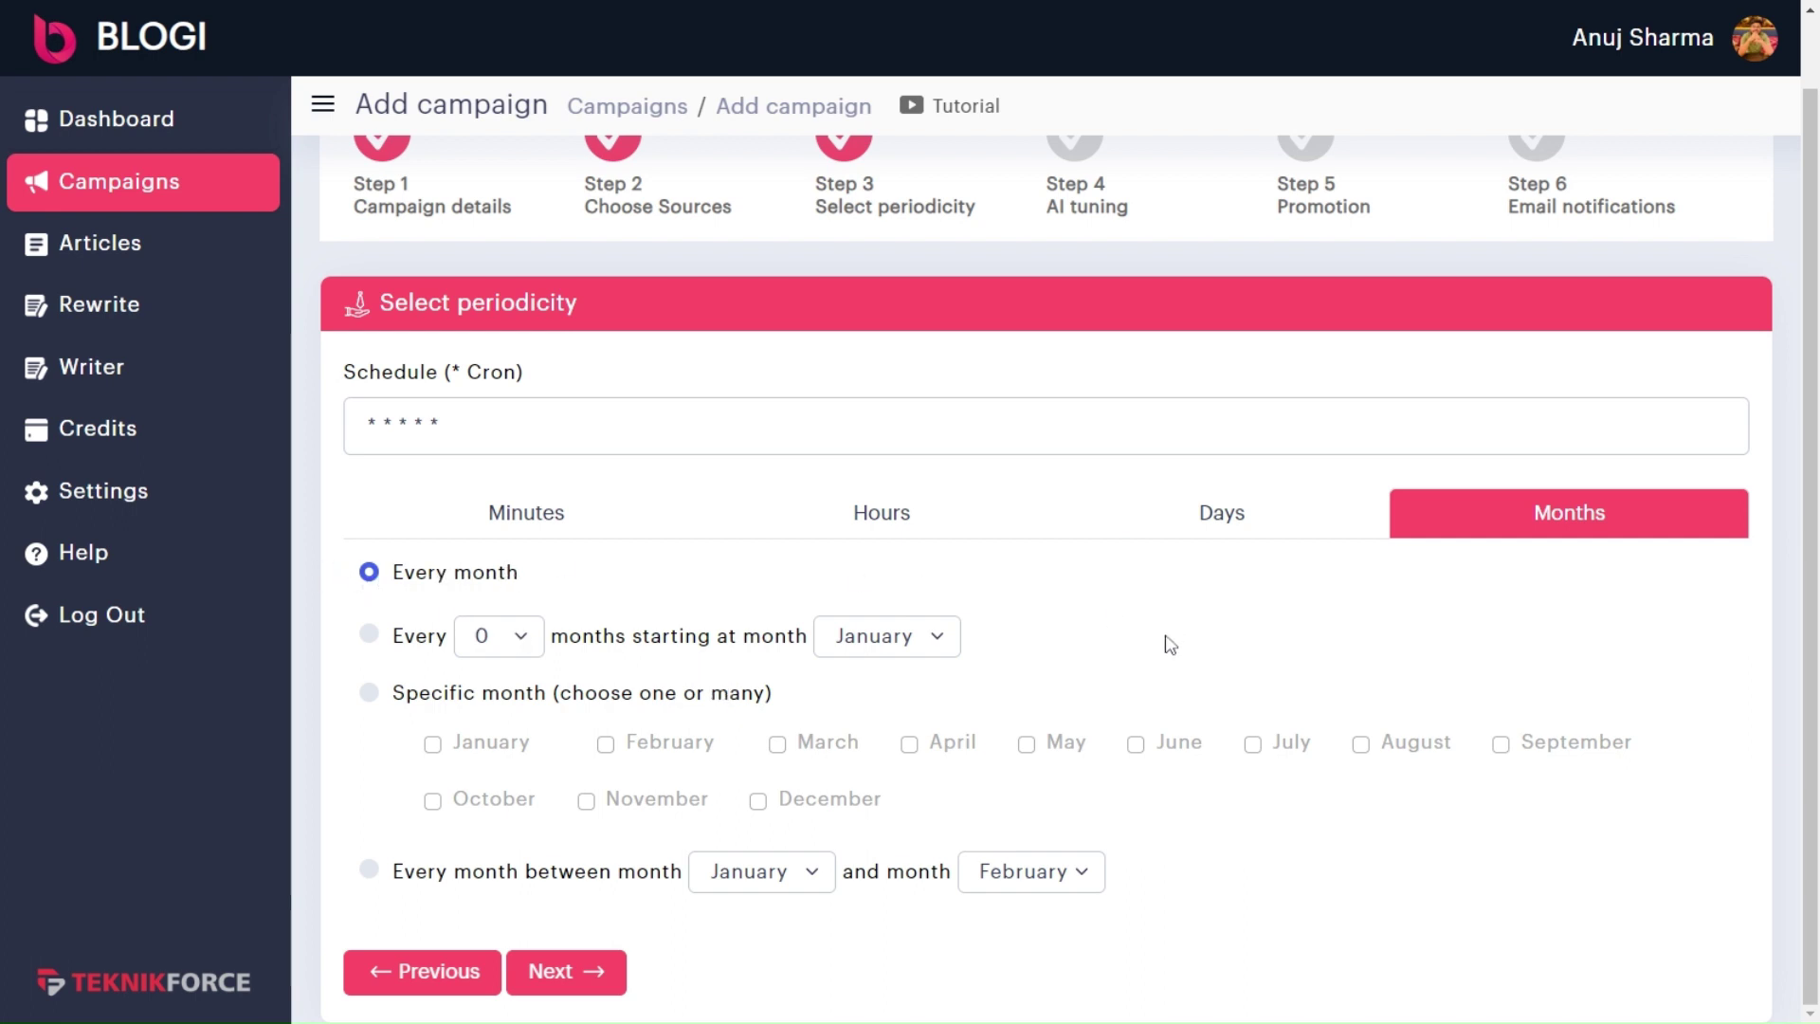
{"action": "left_click", "coordinate": [1187, 527]}
{"action": "scroll", "coordinate": [1006, 635], "scroll_direction": "down", "scroll_amount": 1}
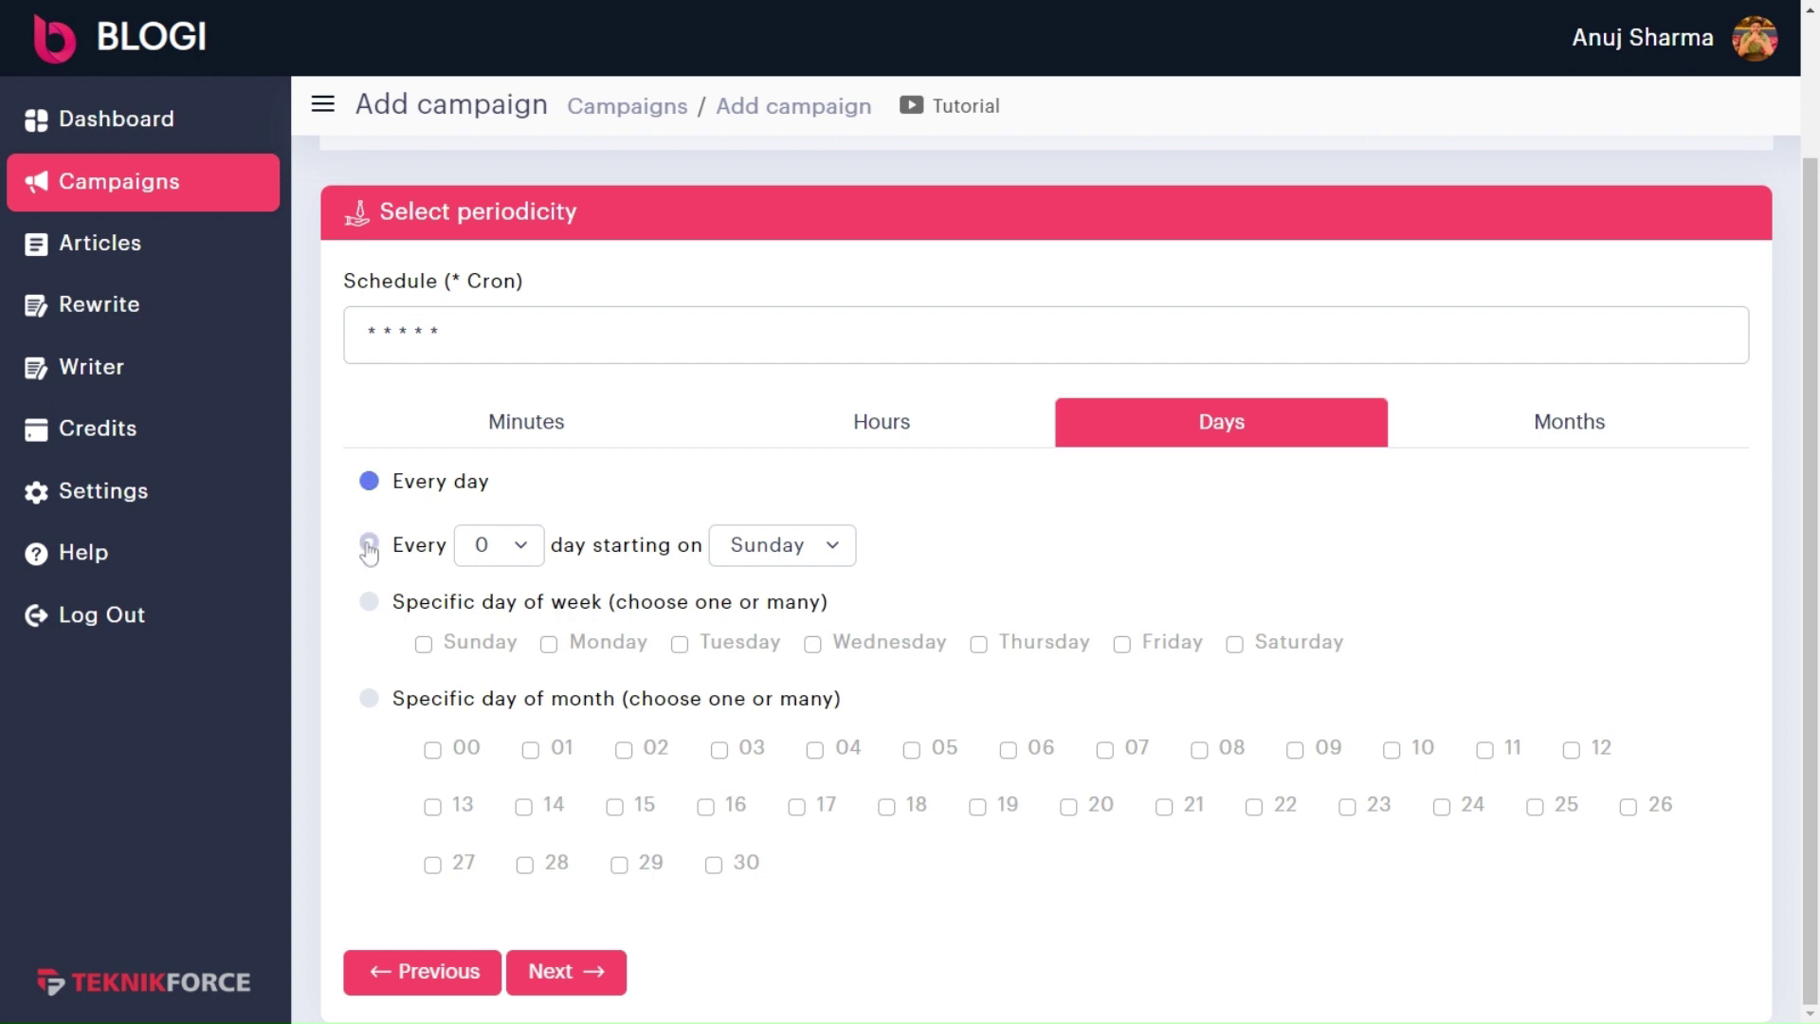
Set the days to repeat every 2 days starting Monday.
{"action": "left_click", "coordinate": [369, 545]}
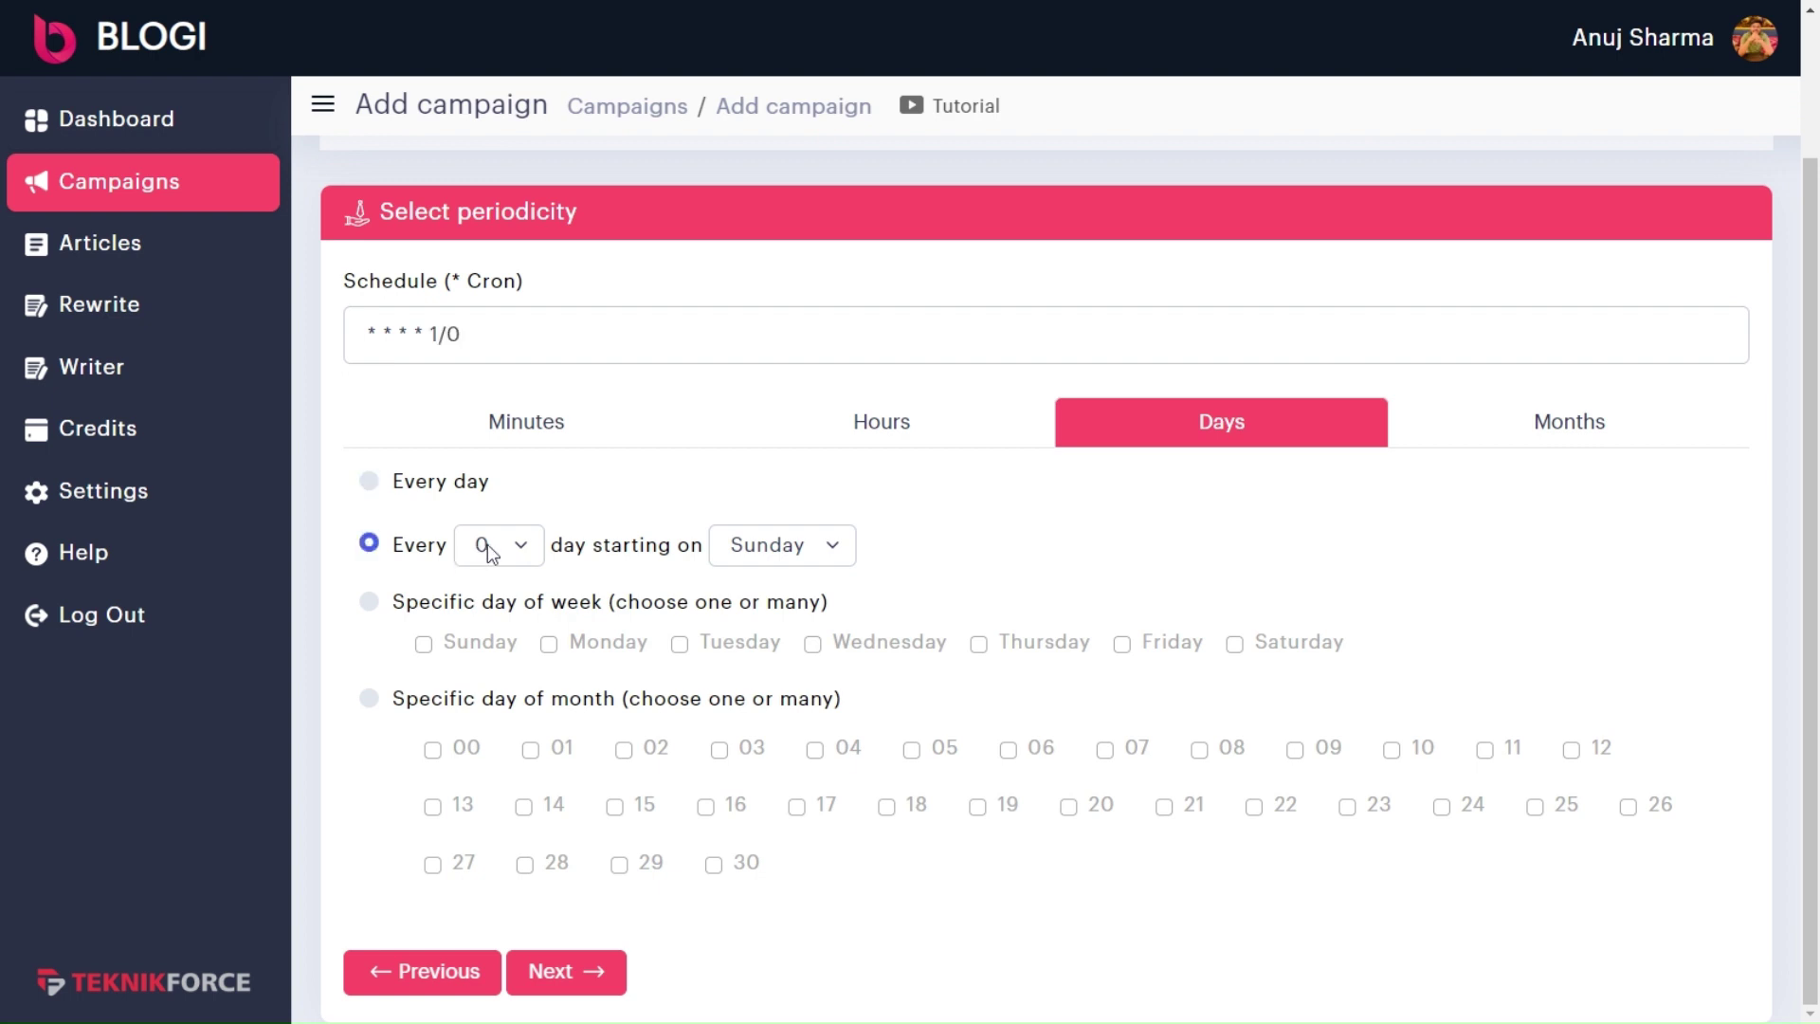
{"action": "left_click", "coordinate": [509, 636]}
{"action": "left_click", "coordinate": [809, 550]}
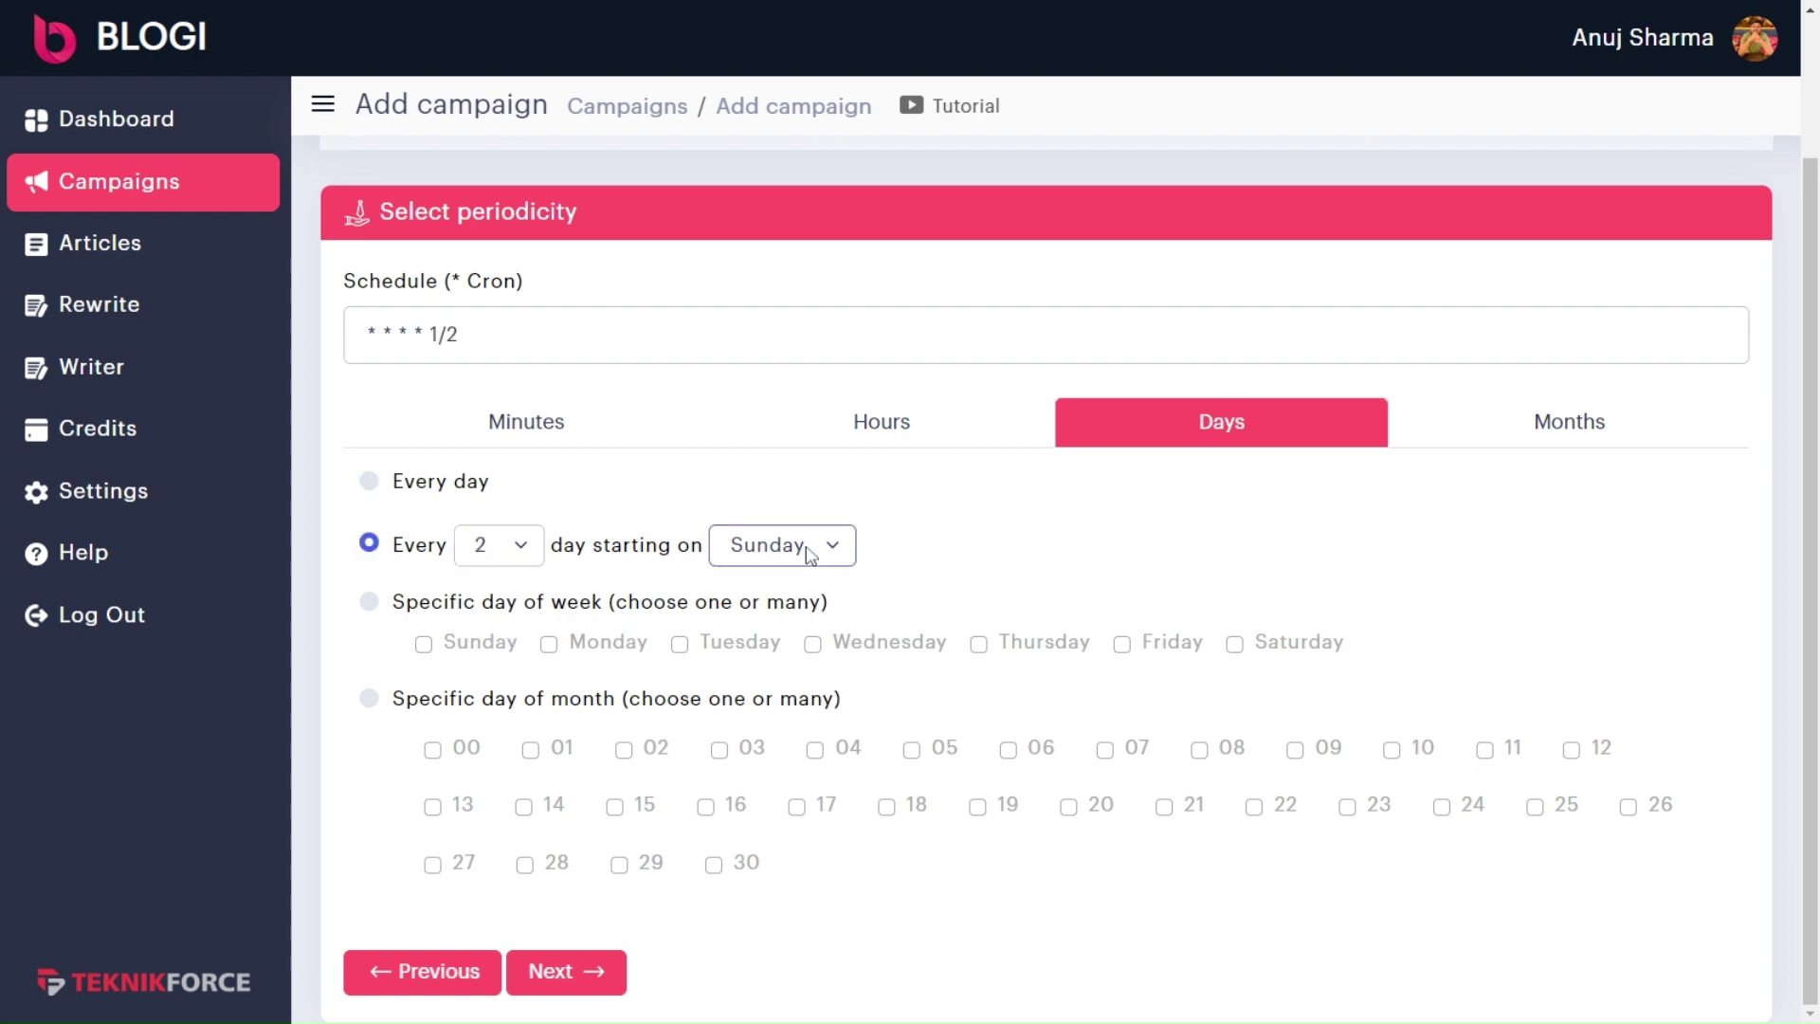
{"action": "left_click", "coordinate": [804, 607]}
Limit the hours to specific hour 12, giving cron * 12 * * 2/2.
{"action": "left_click", "coordinate": [893, 423]}
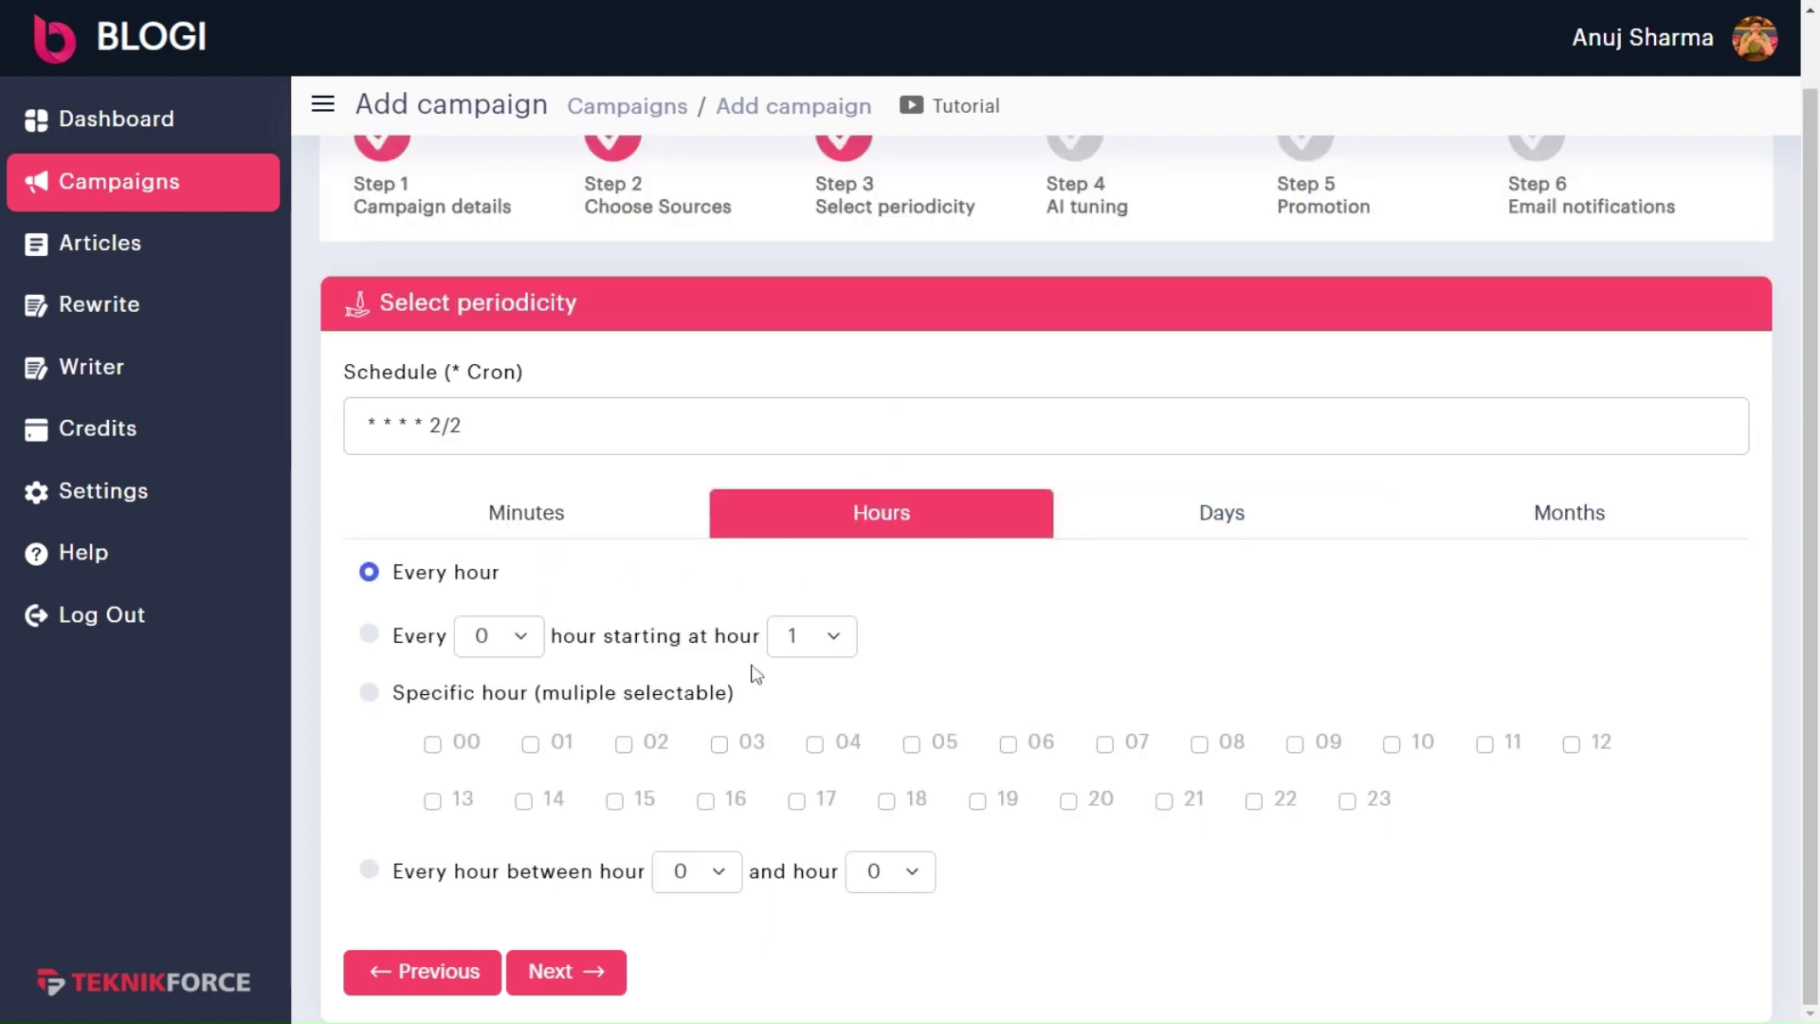
{"action": "left_click", "coordinate": [369, 692]}
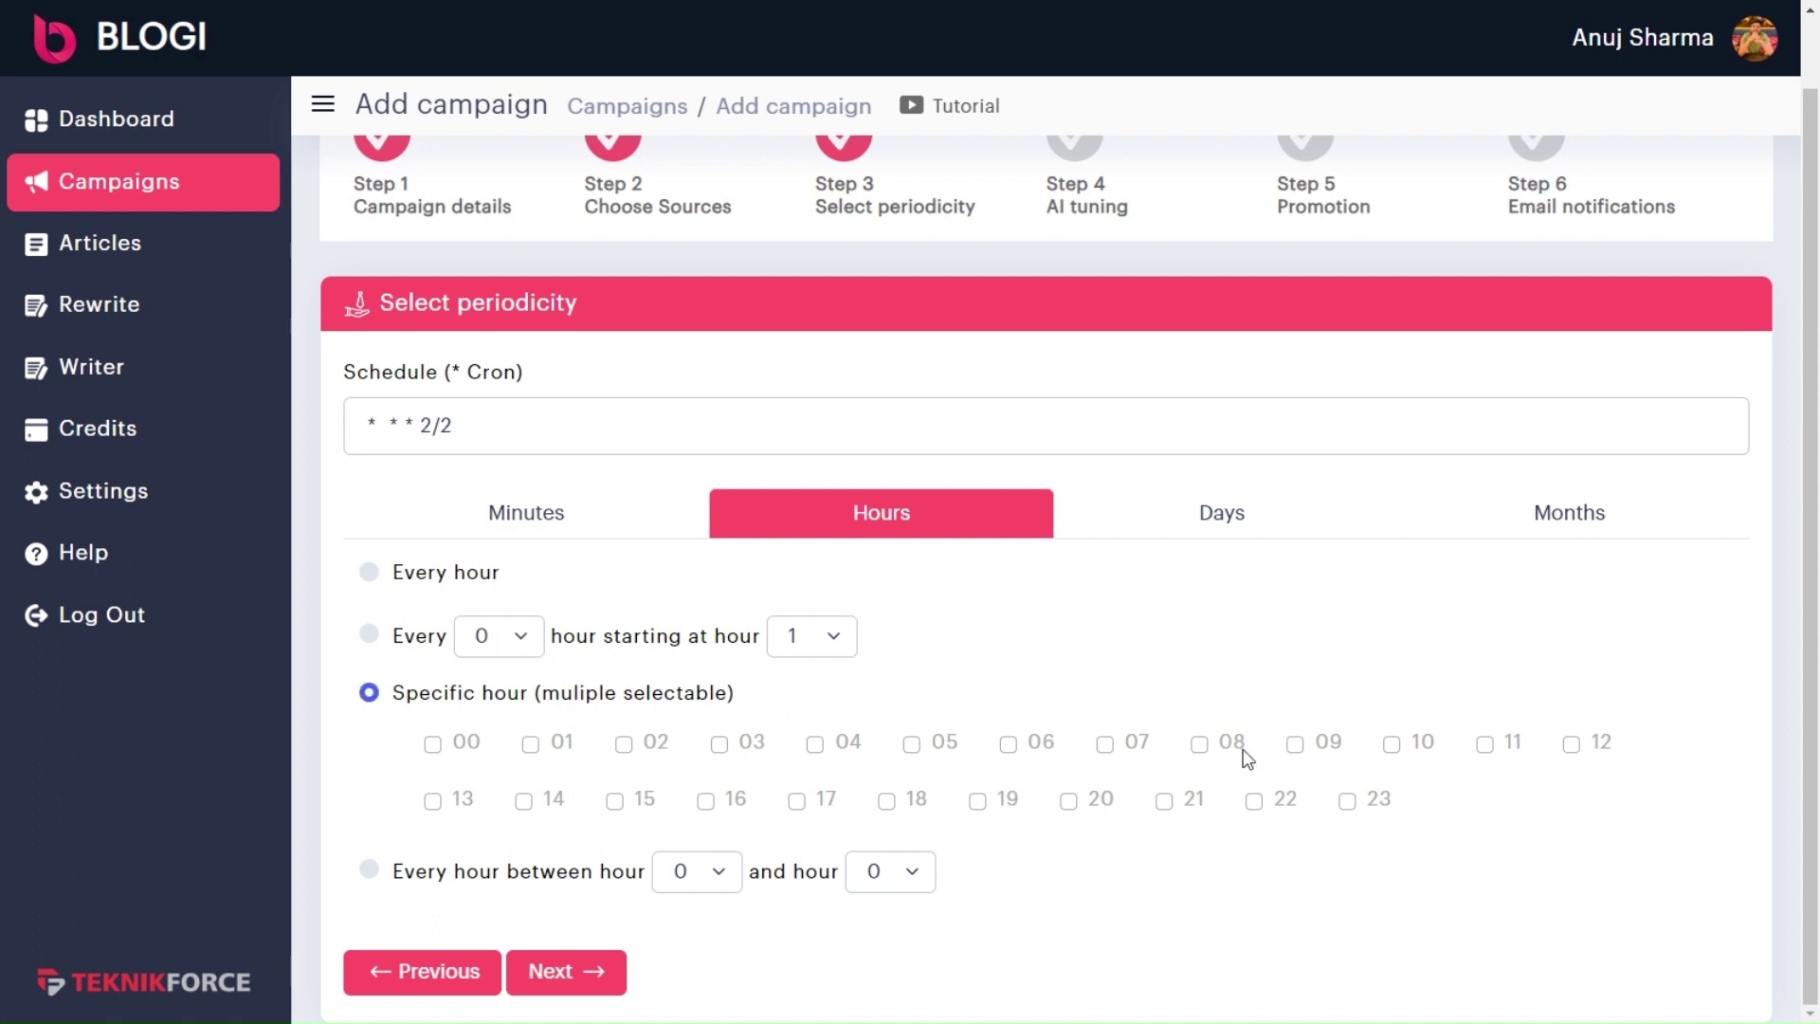
{"action": "left_click", "coordinate": [1570, 745]}
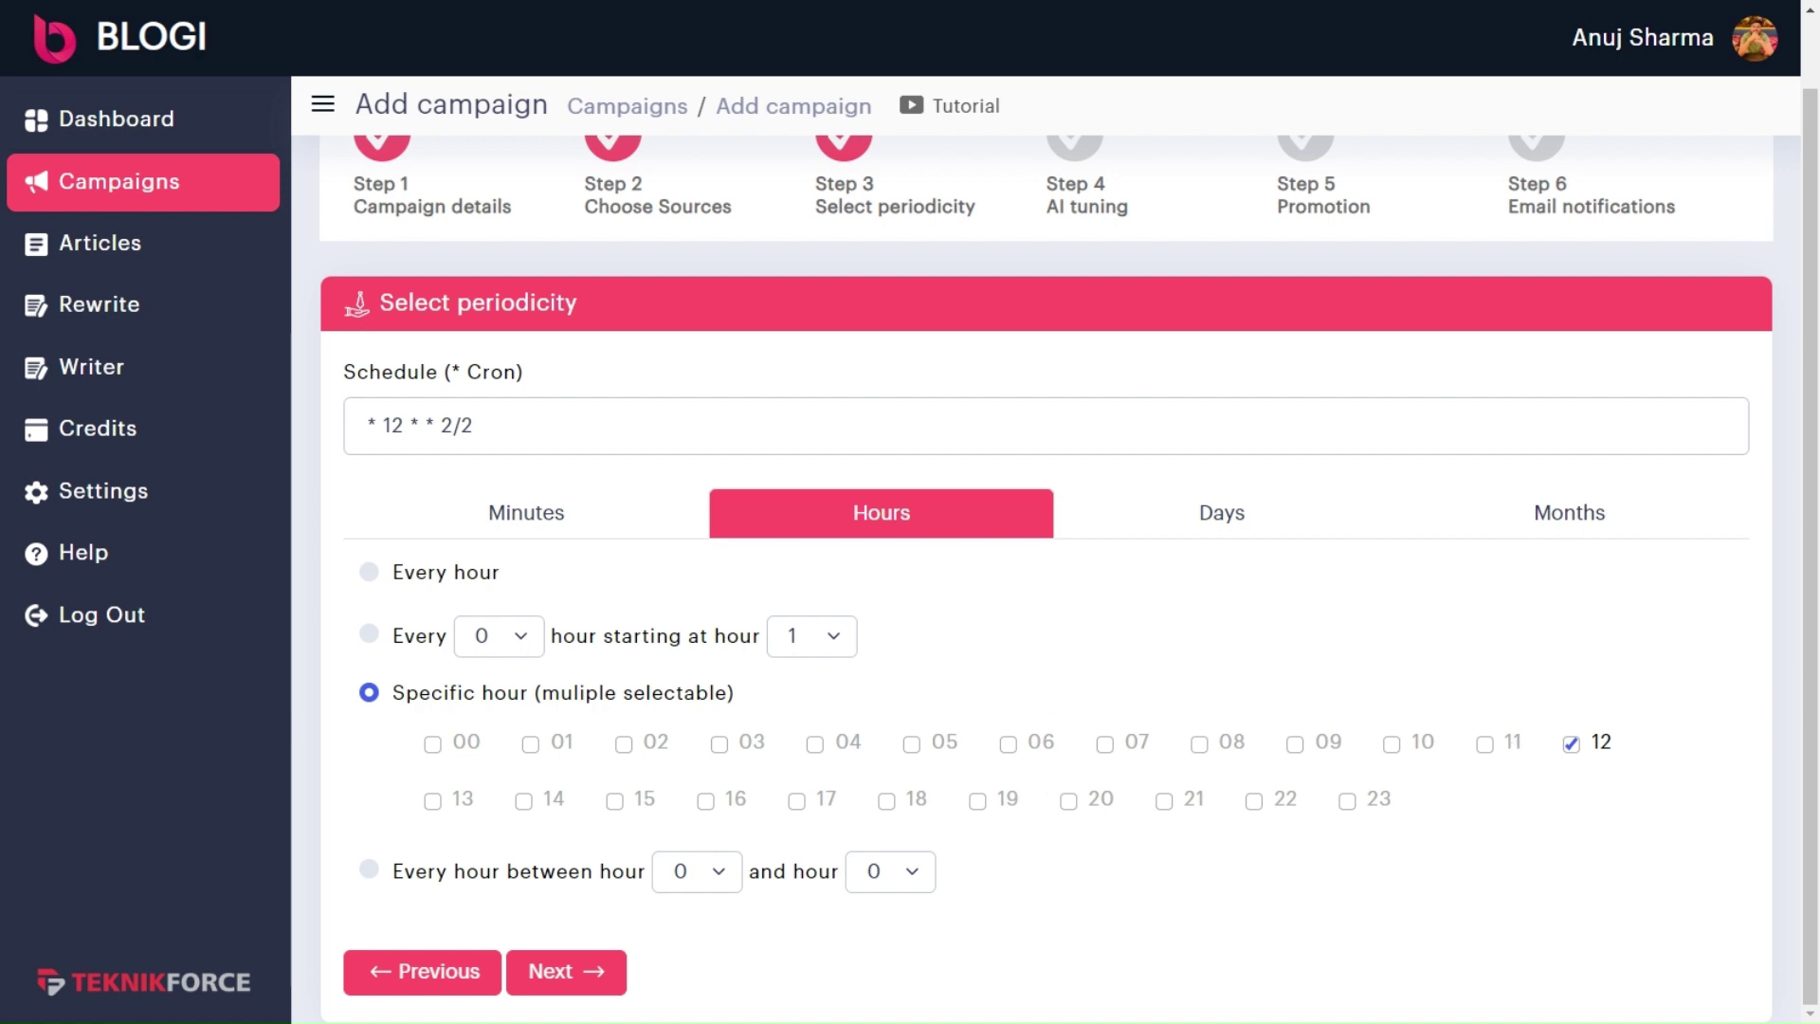
{"action": "left_click", "coordinate": [582, 533]}
Try a minute range running every minute between 5 and 10.
{"action": "scroll", "coordinate": [1147, 843], "scroll_direction": "down", "scroll_amount": 2}
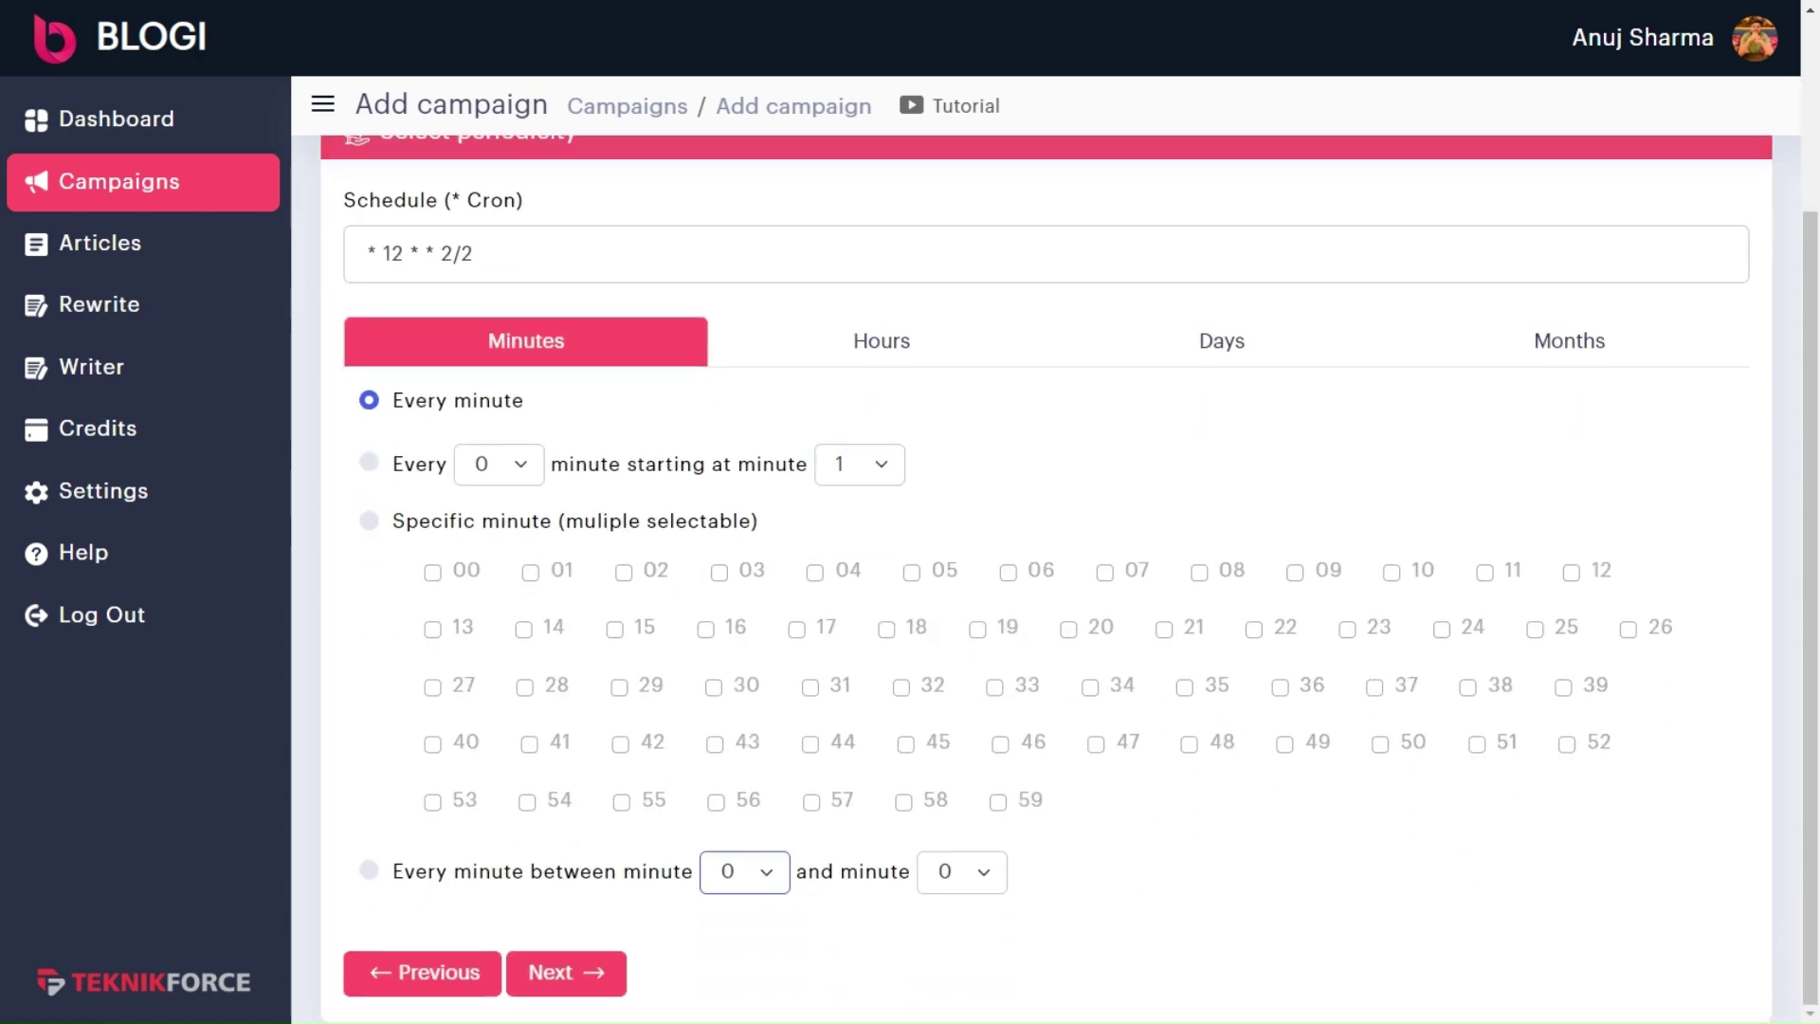
{"action": "left_click", "coordinate": [616, 872]}
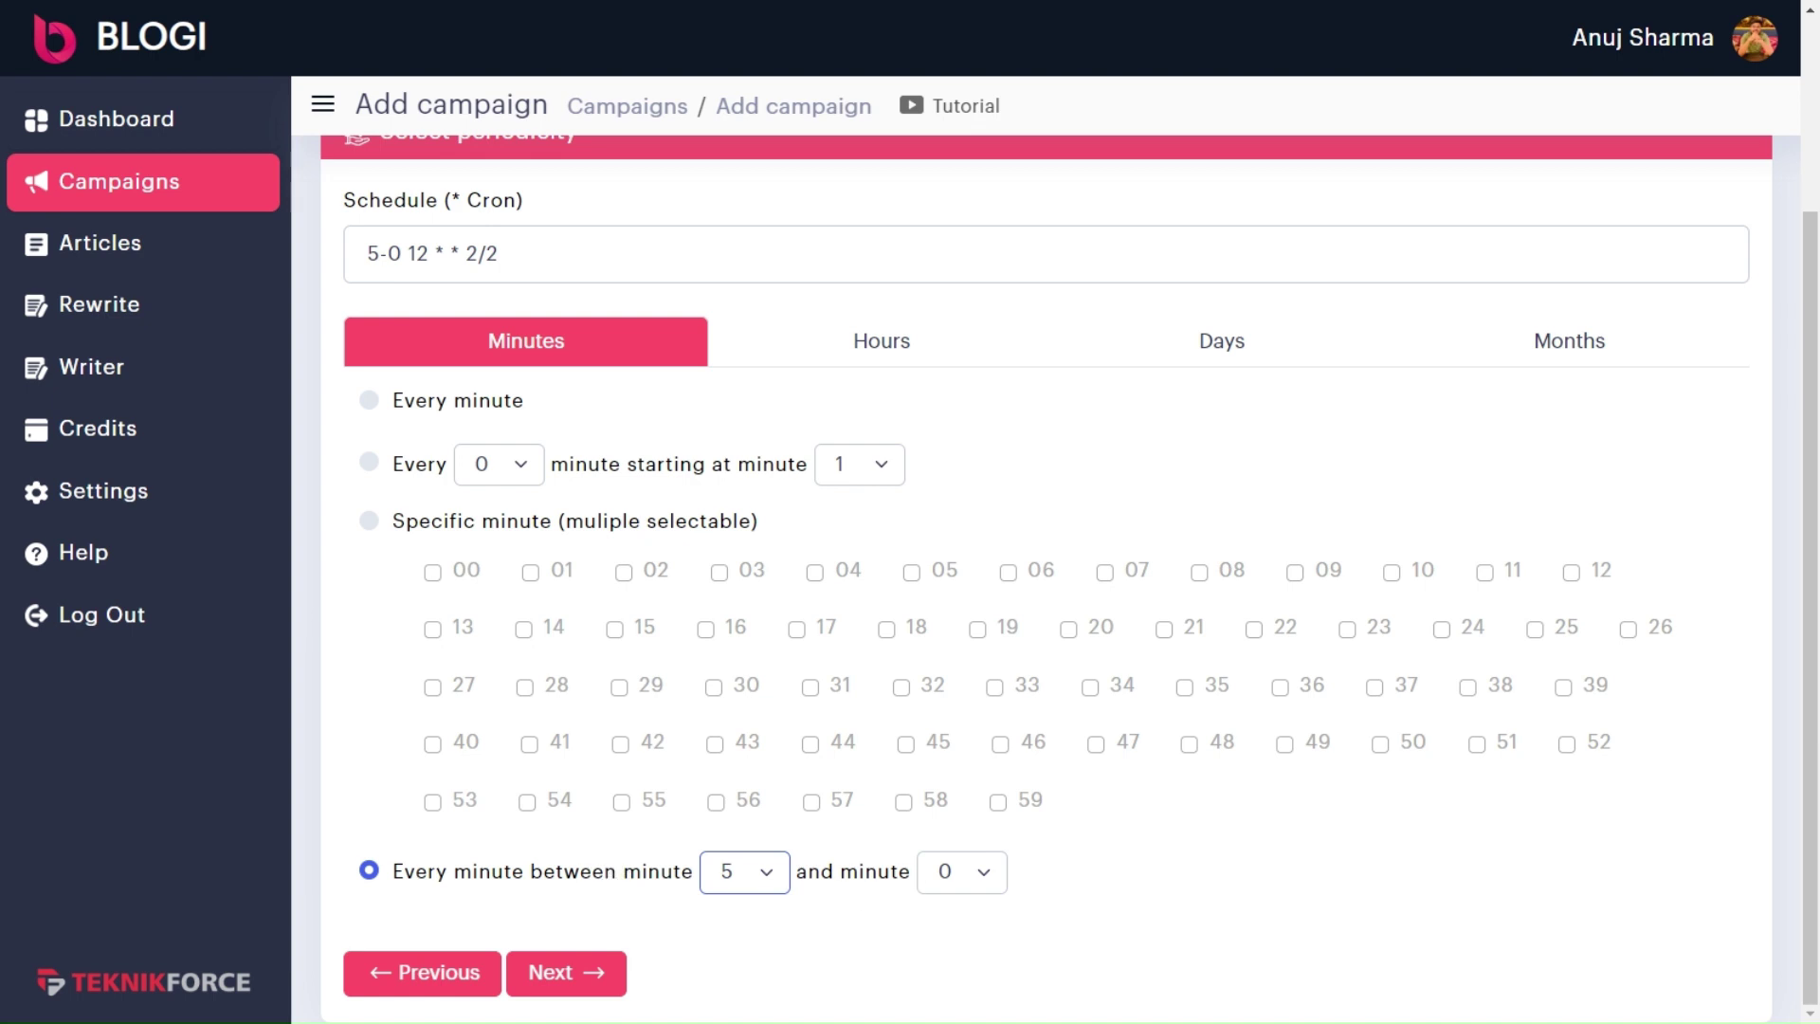
{"action": "left_click", "coordinate": [946, 881]}
{"action": "left_click", "coordinate": [947, 659]}
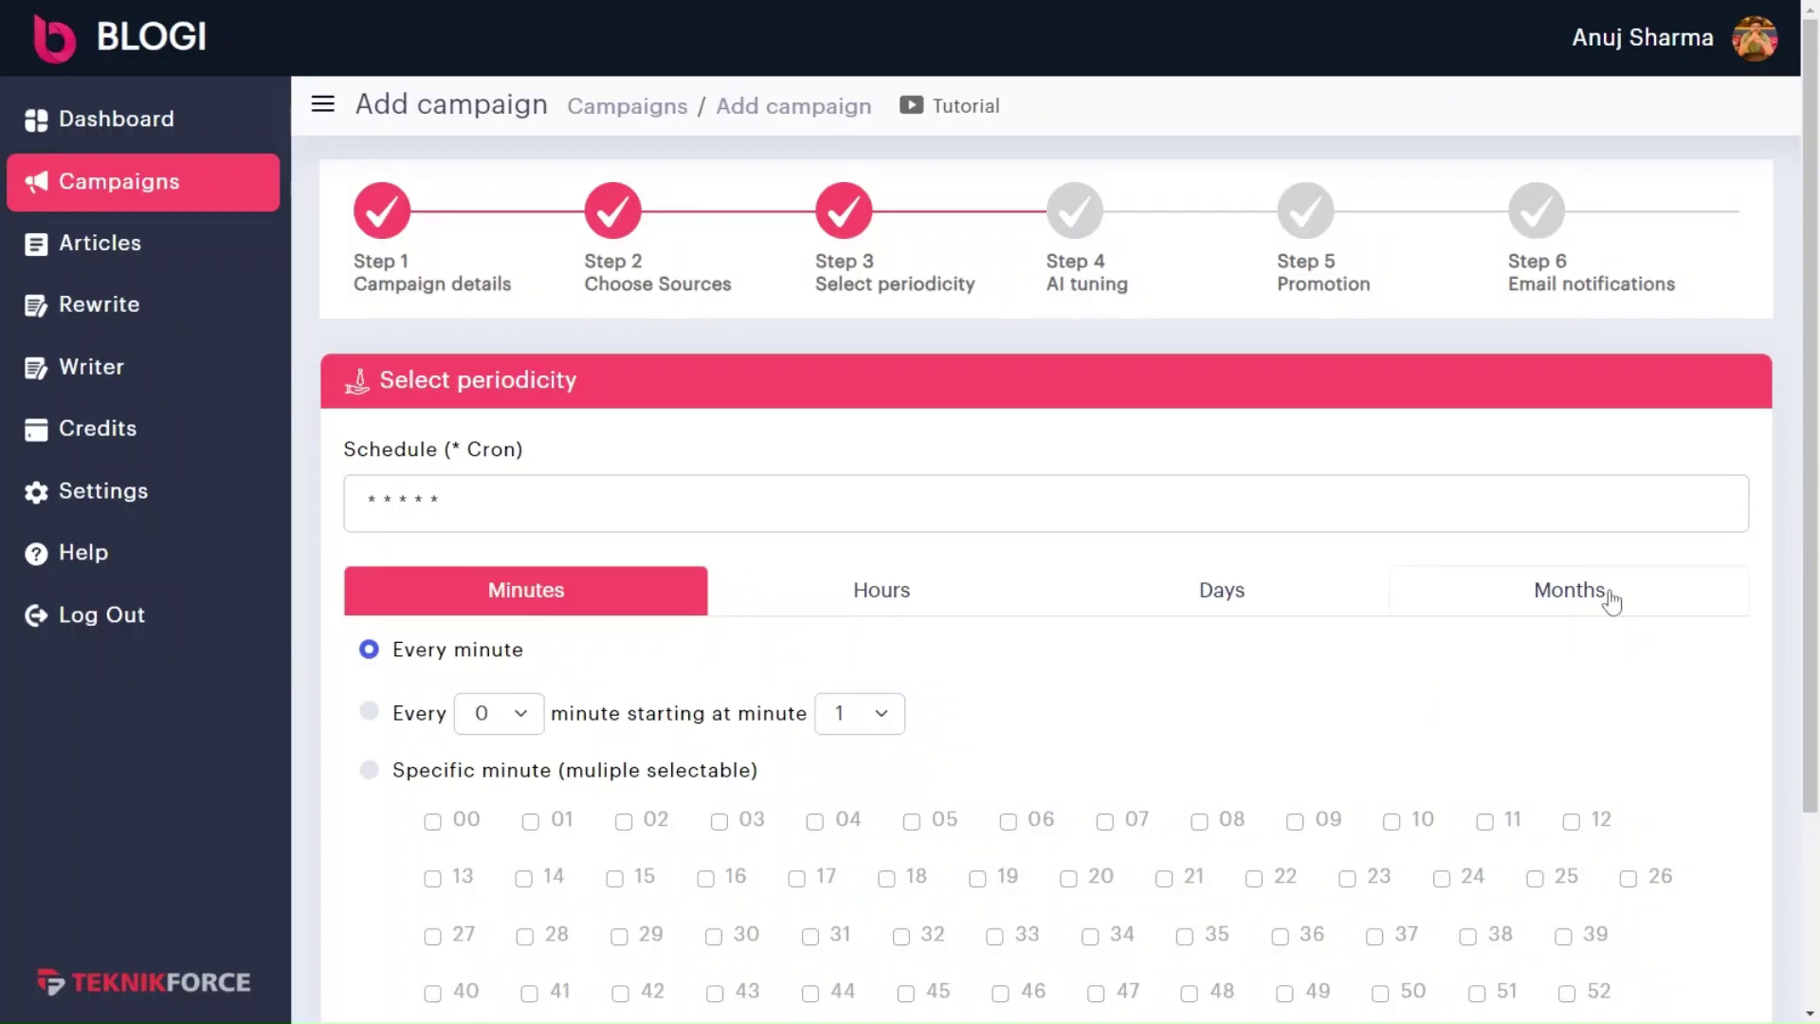
Choose Sunday as the specific day of week, making the cron * * * * SUN.
{"action": "left_click", "coordinate": [1609, 598]}
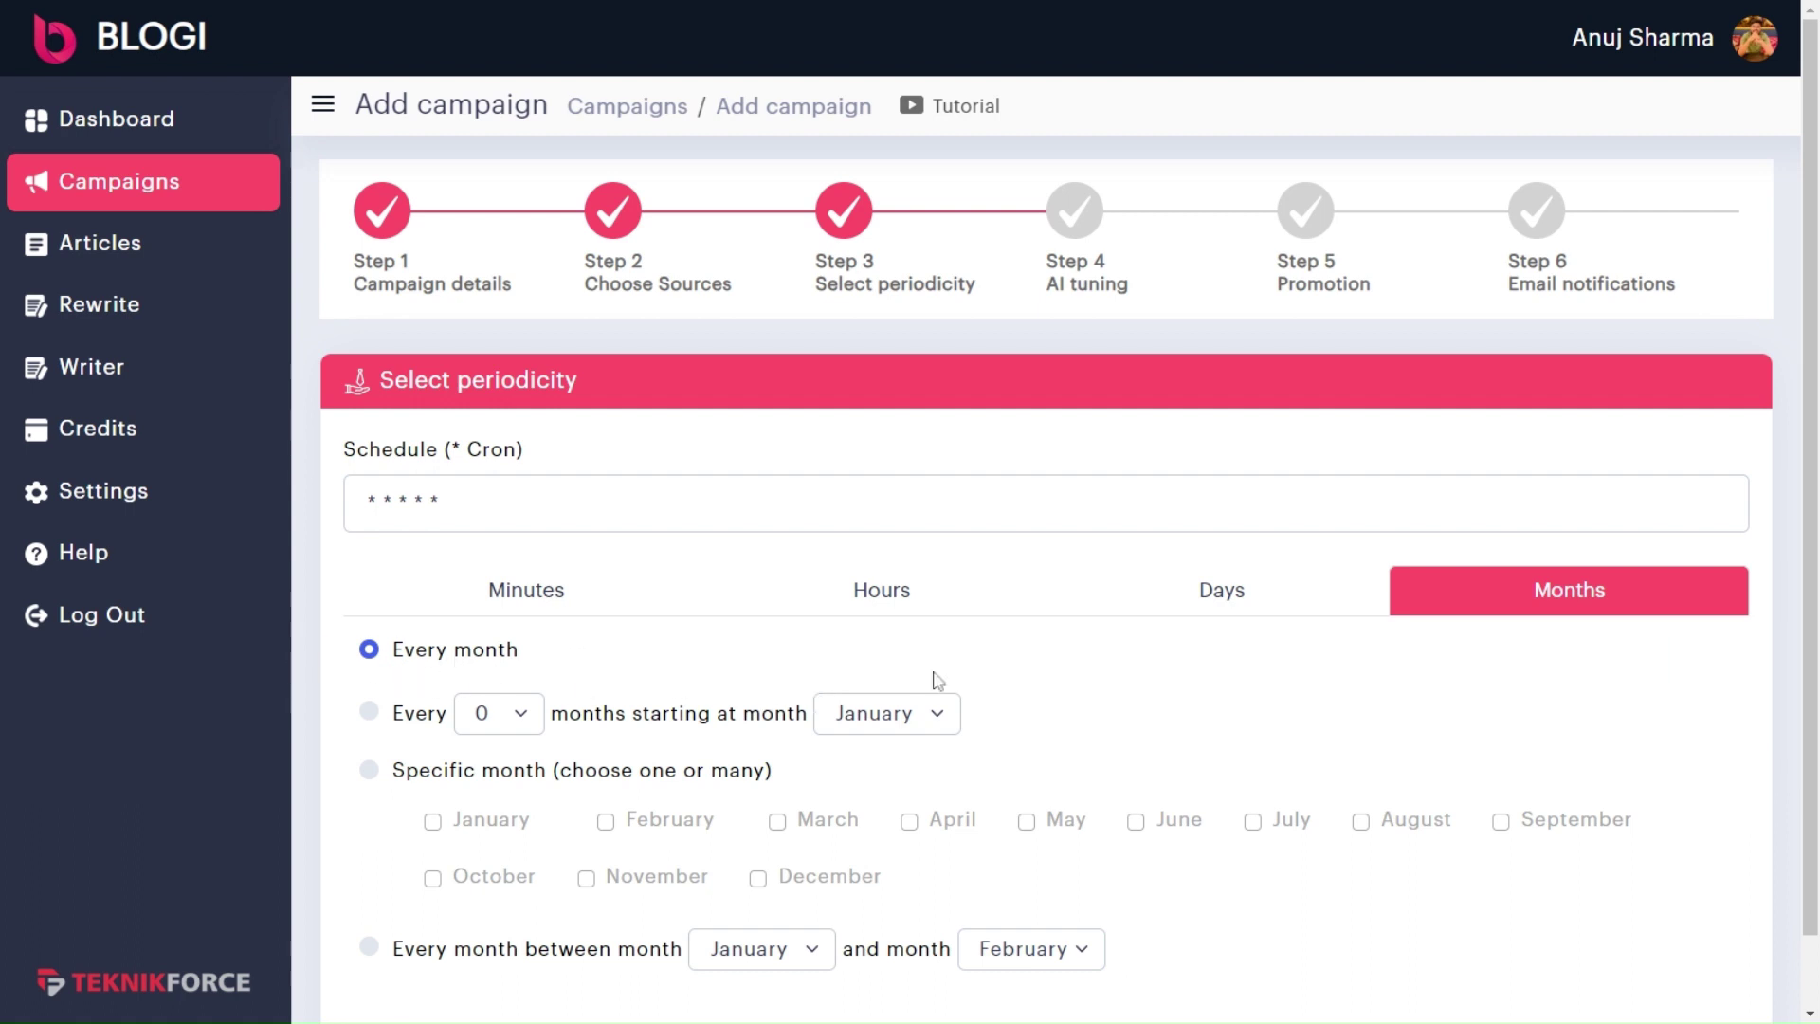
{"action": "left_click", "coordinate": [1228, 588]}
{"action": "scroll", "coordinate": [926, 677], "scroll_direction": "down", "scroll_amount": 2}
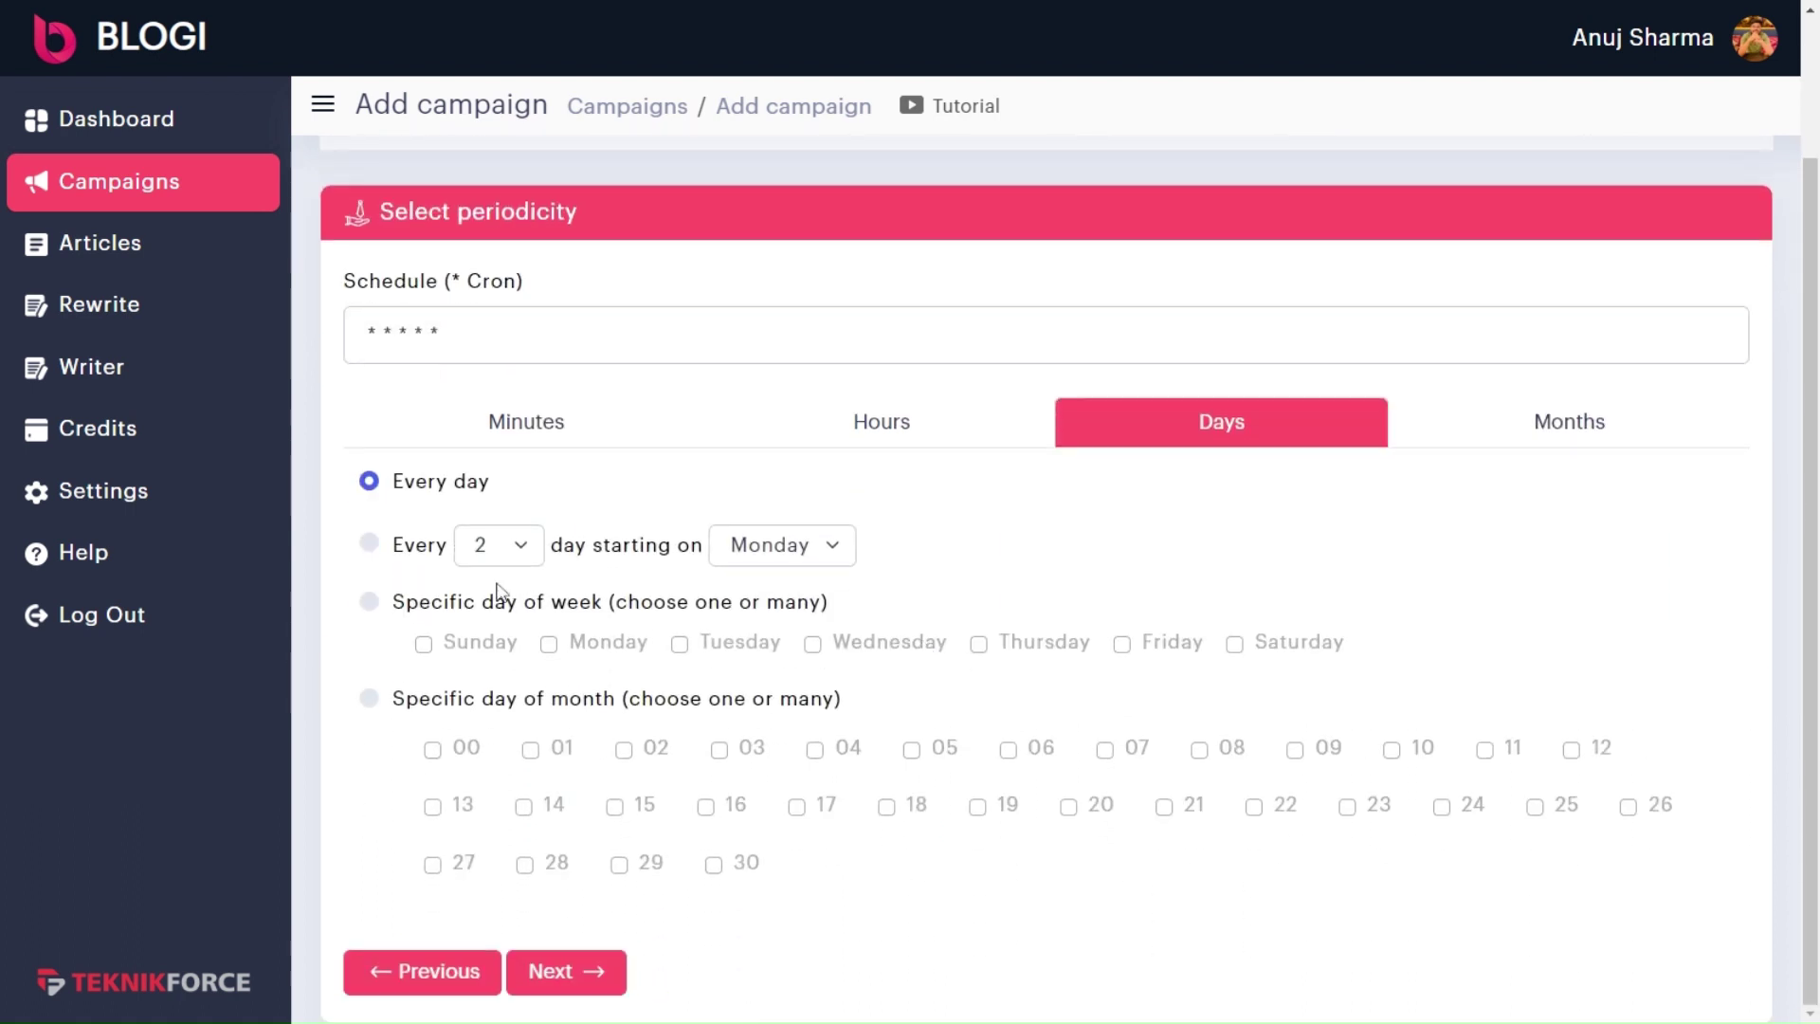
{"action": "left_click", "coordinate": [424, 645]}
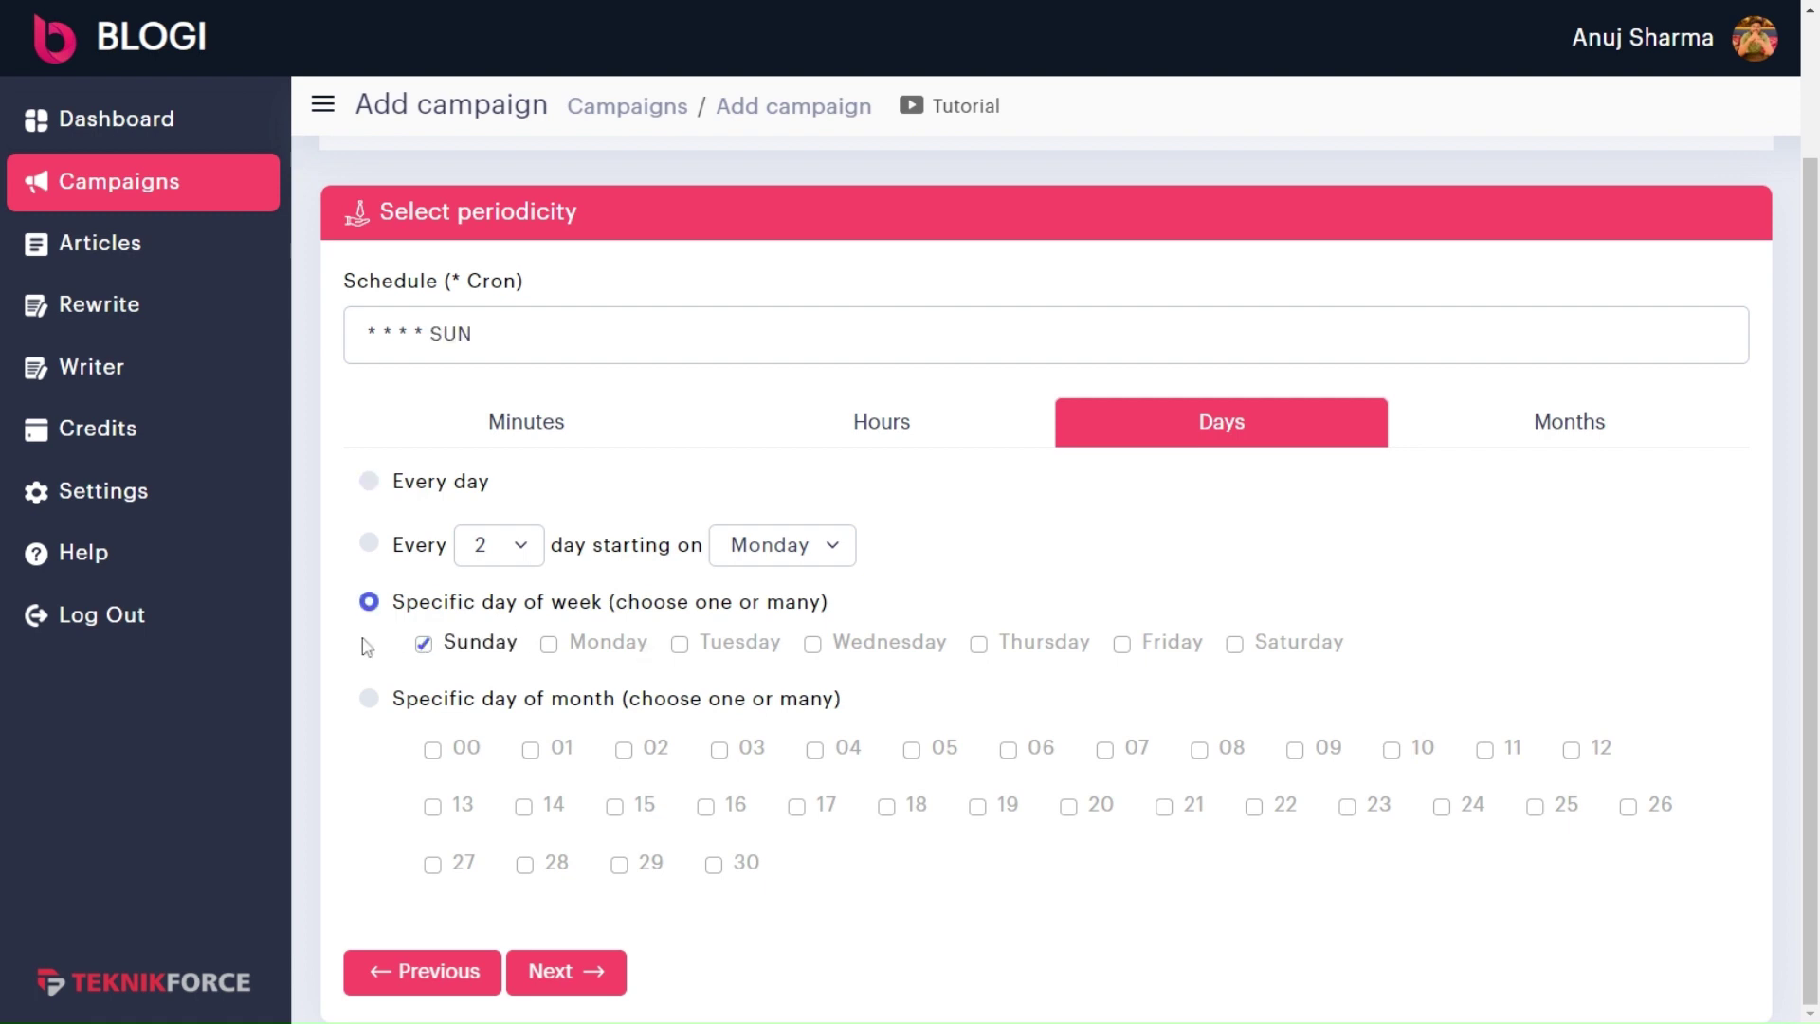
{"action": "scroll", "coordinate": [891, 442], "scroll_direction": "up", "scroll_amount": 1}
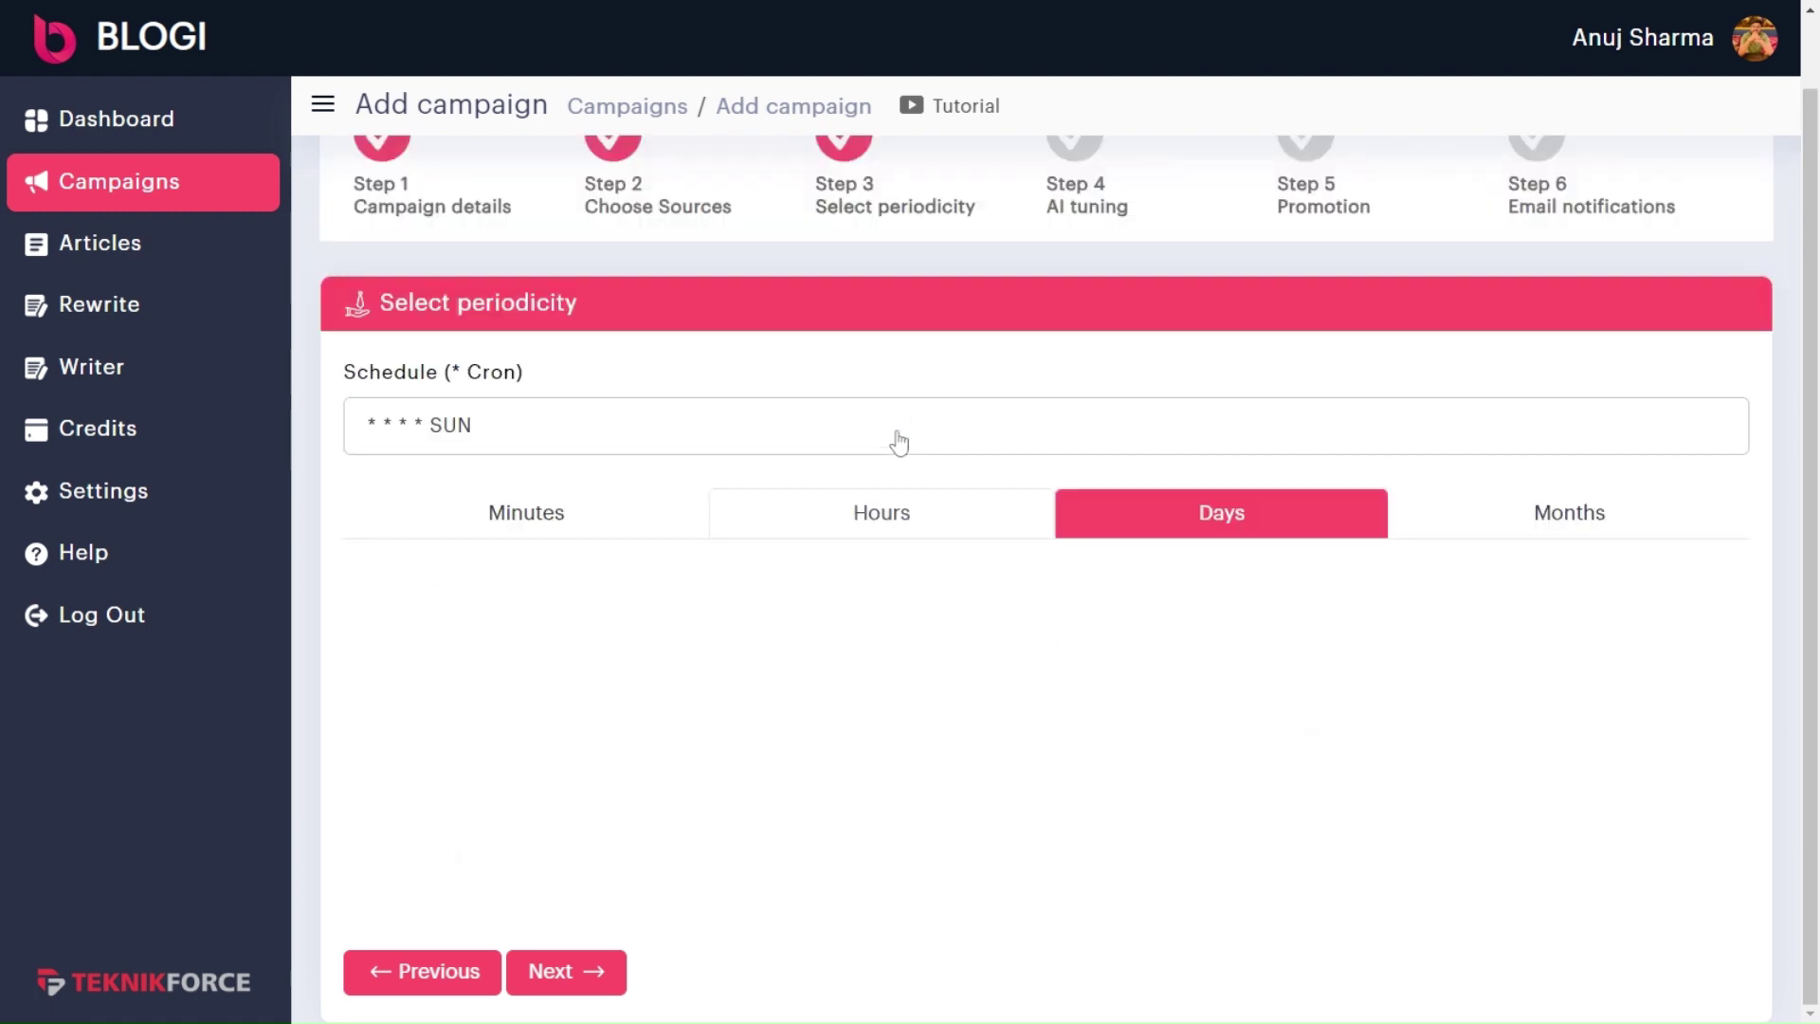
Set hour 11 and minute 30 so the cron reads 30 11 * * SUN.
{"action": "left_click", "coordinate": [882, 512]}
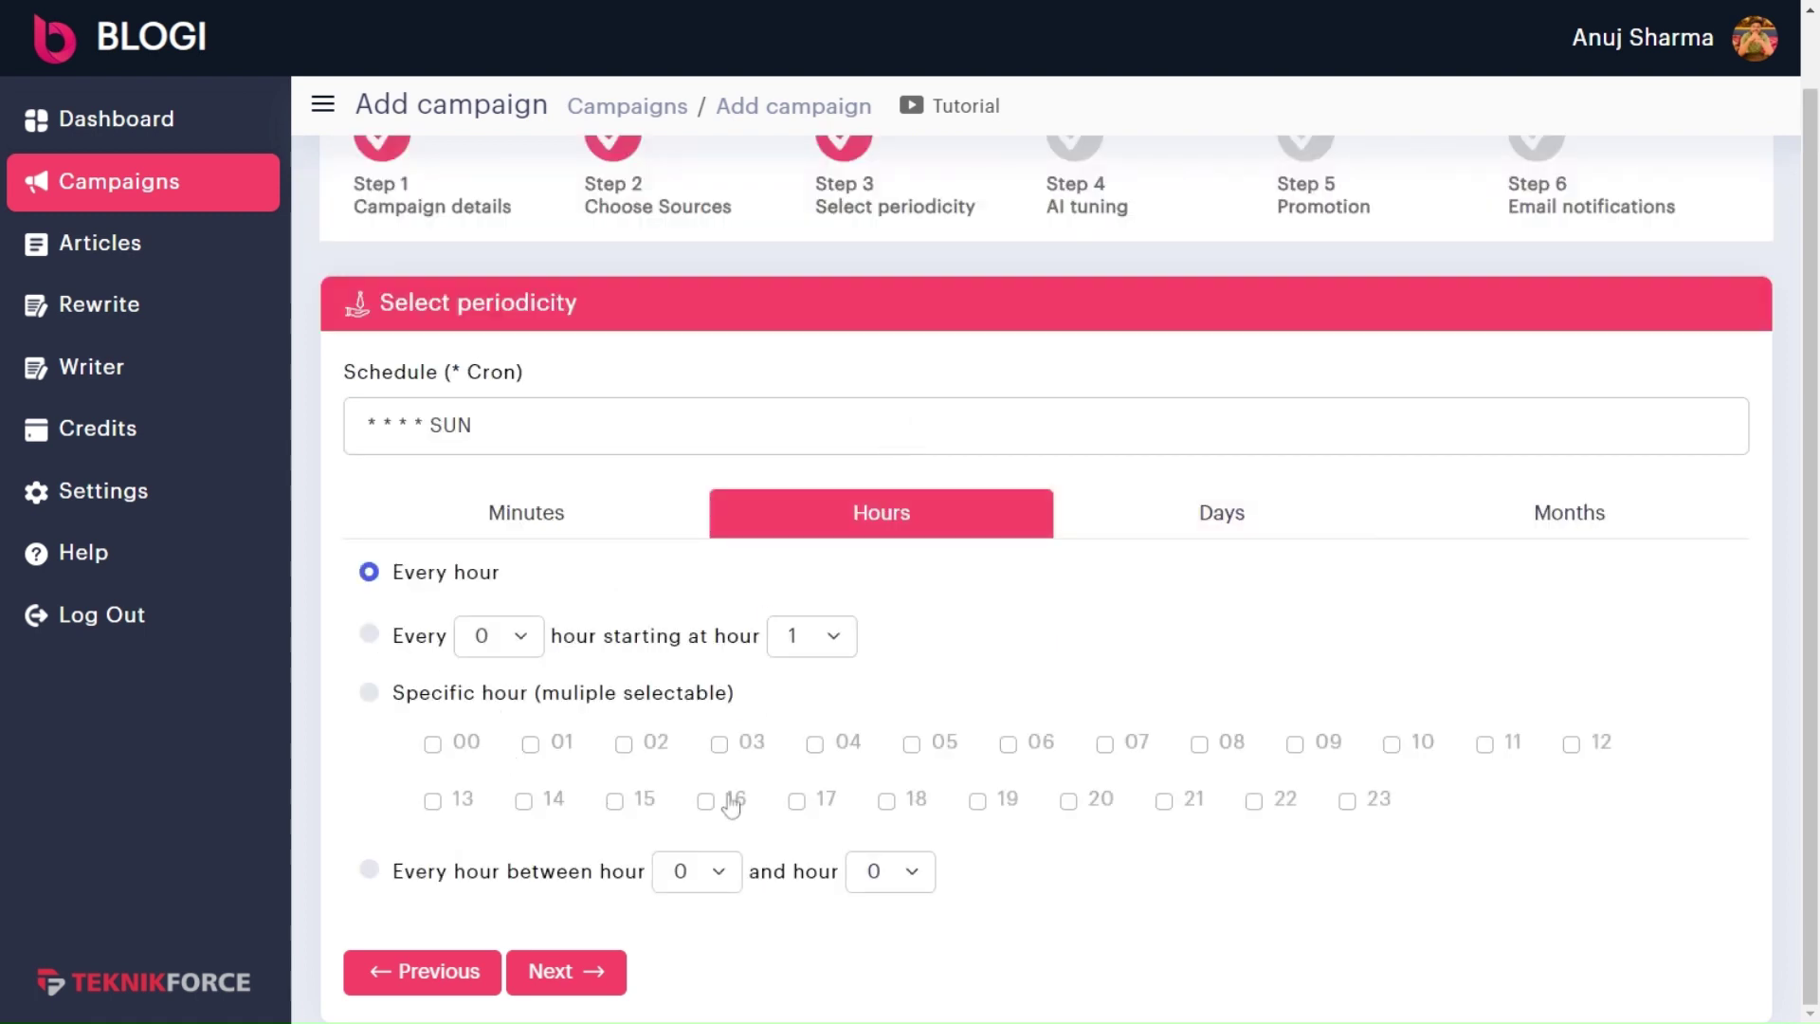
{"action": "left_click", "coordinate": [1484, 745]}
{"action": "left_click", "coordinate": [524, 512]}
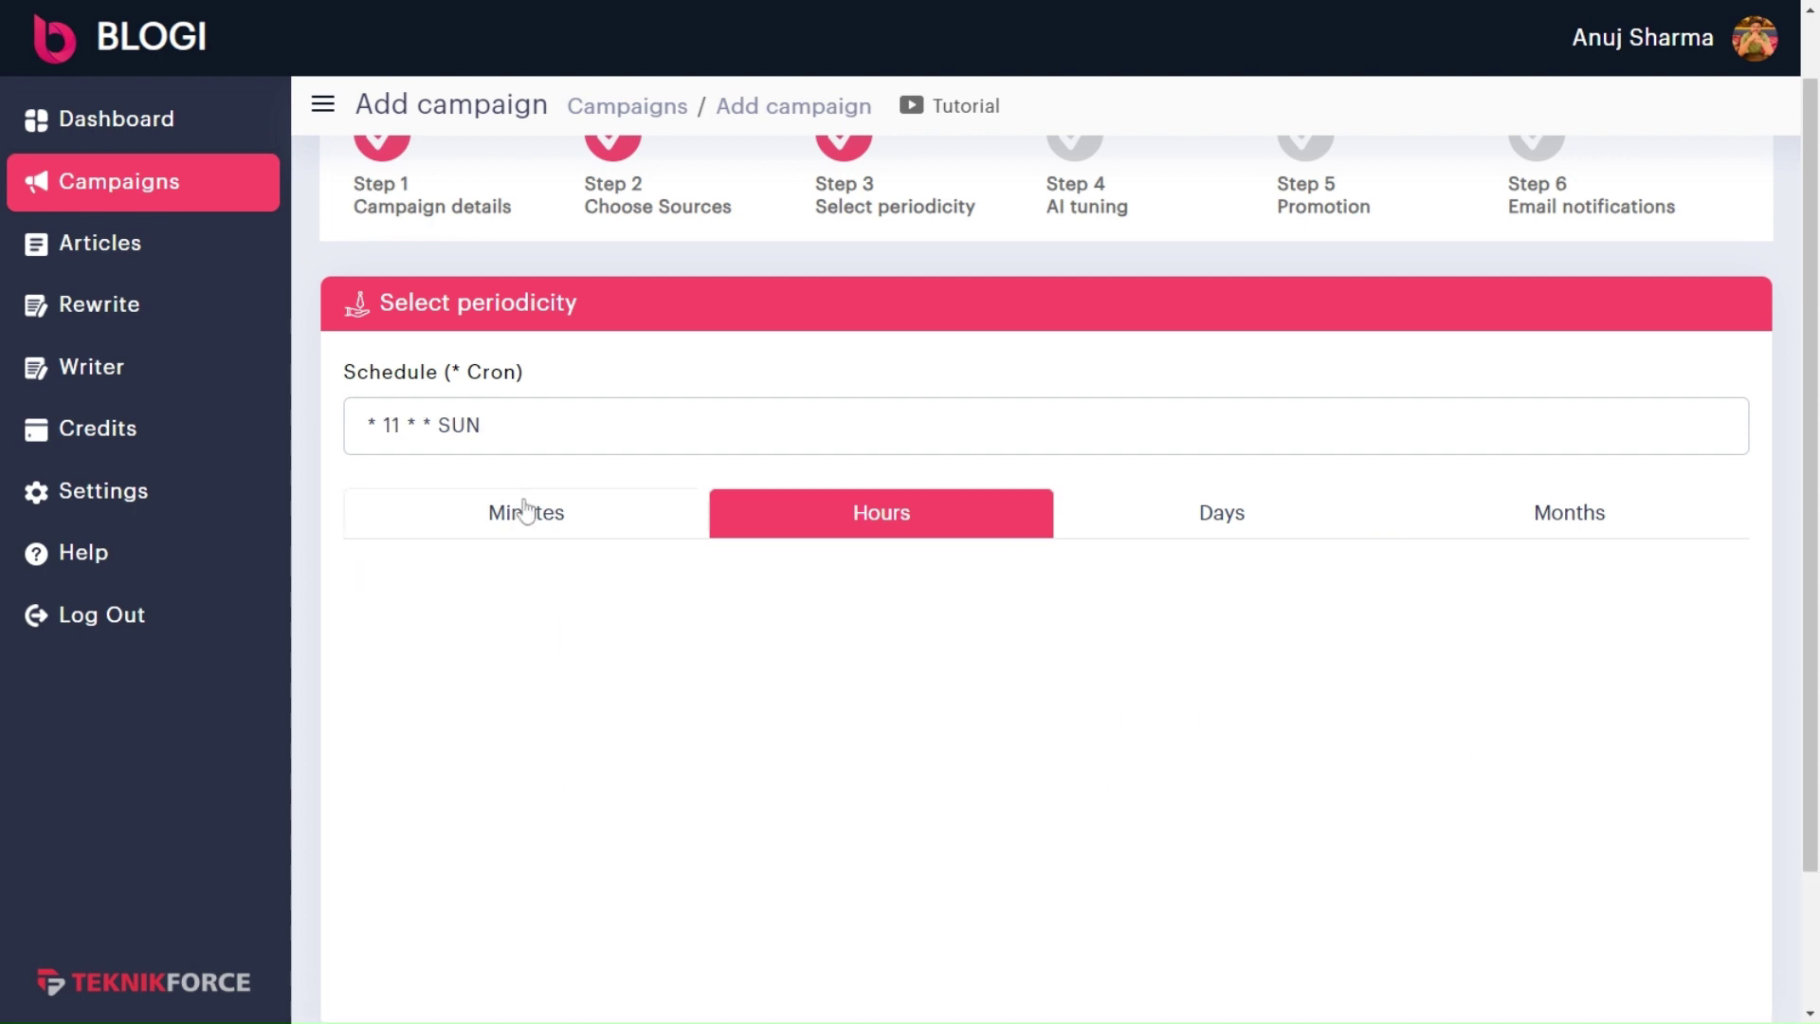
{"action": "scroll", "coordinate": [1046, 704], "scroll_direction": "down", "scroll_amount": 2}
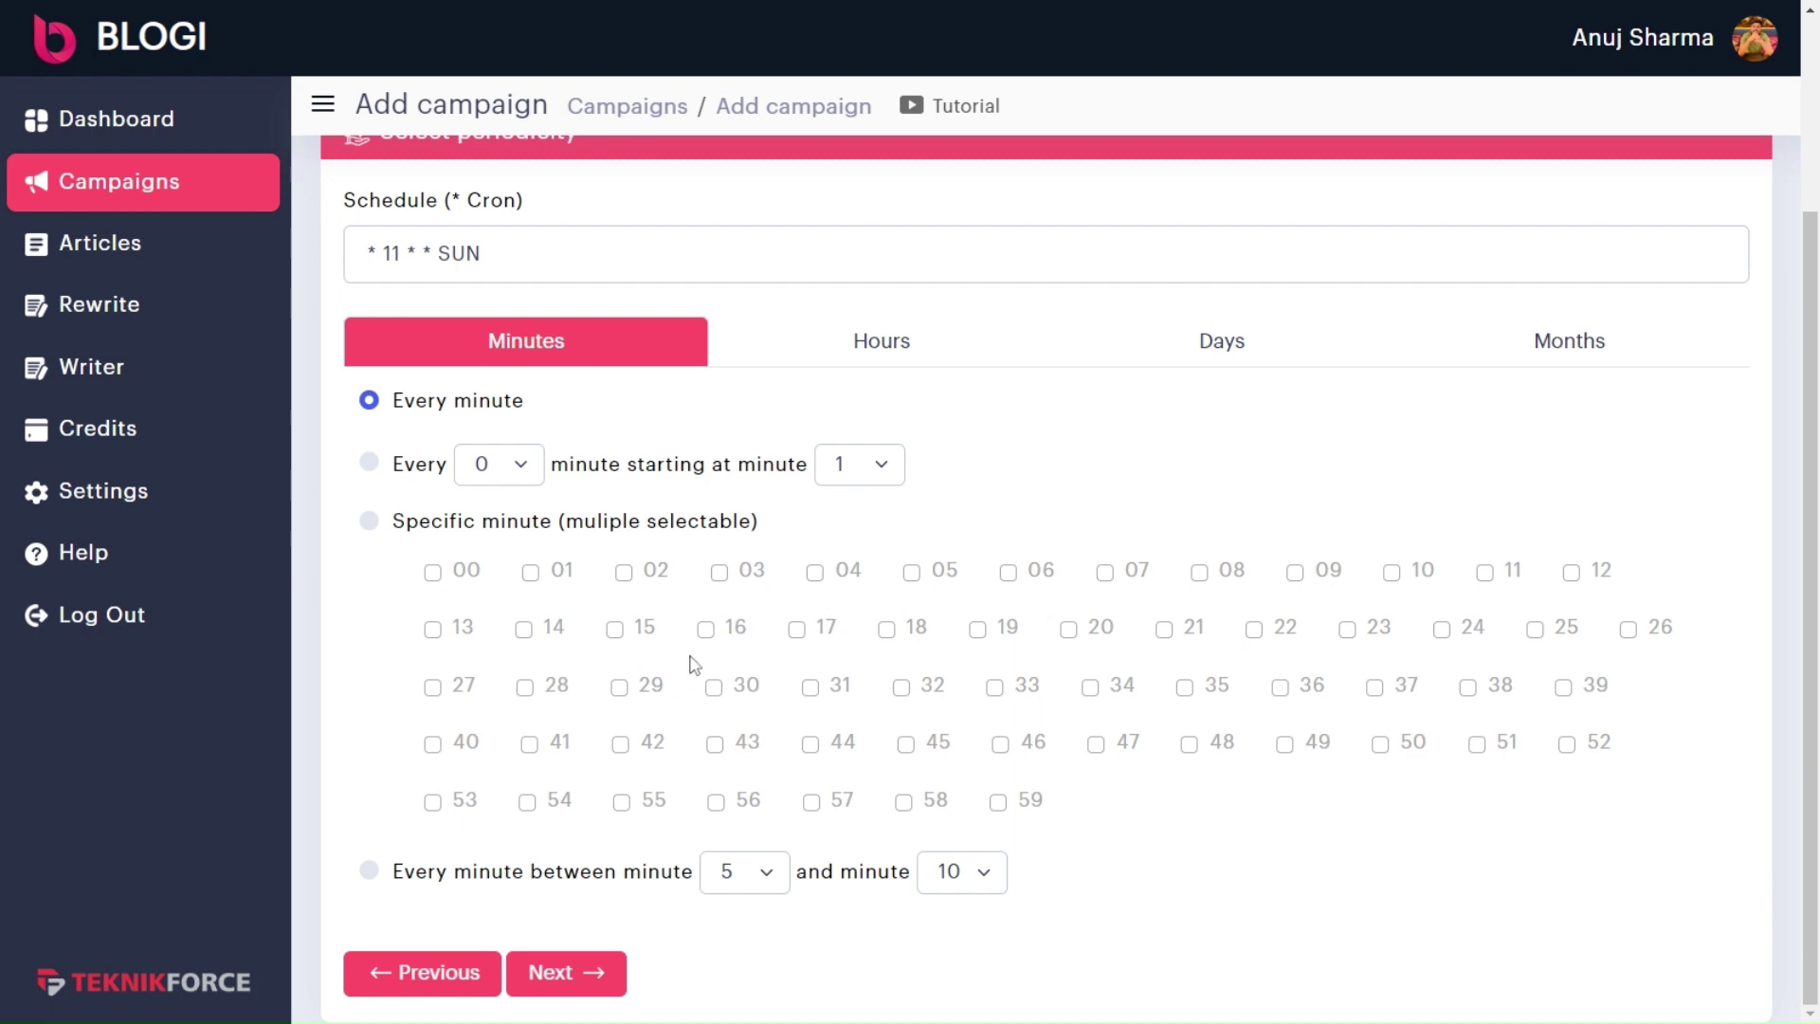
{"action": "left_click", "coordinate": [713, 687]}
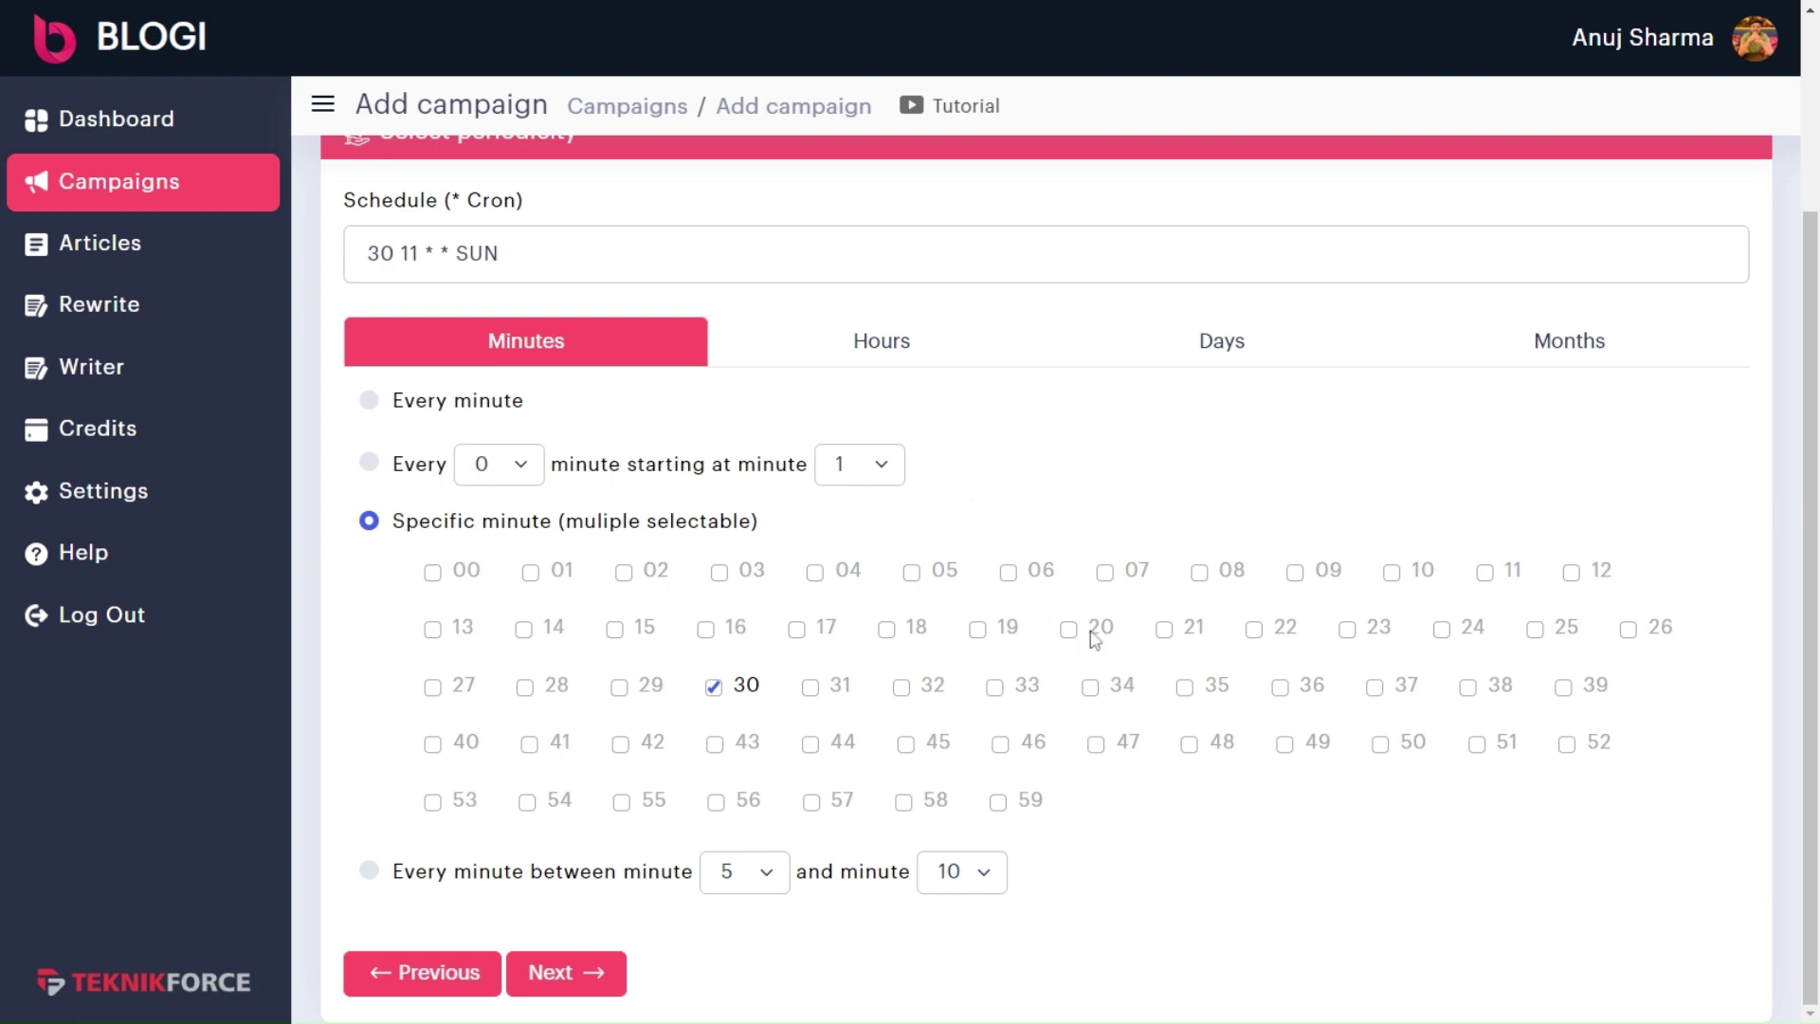
{"action": "left_click", "coordinate": [1515, 353]}
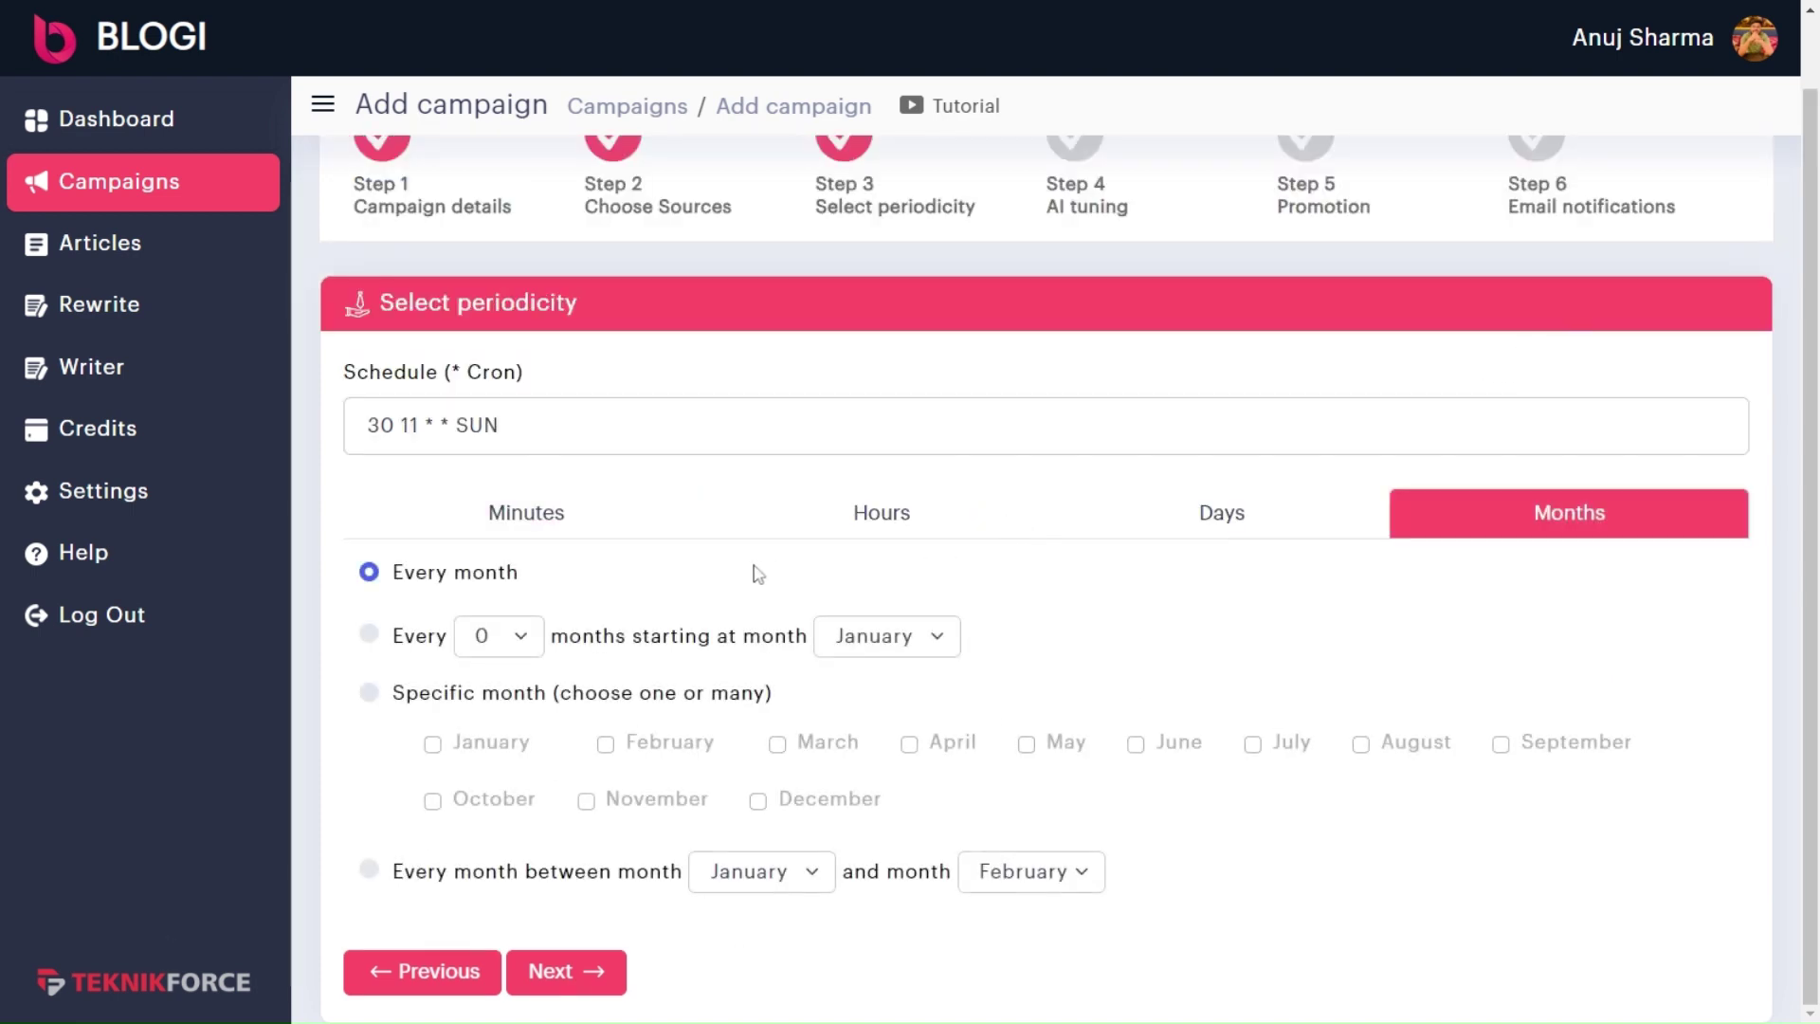
Schedule March, every day, at hour 10 instead of 11 (cron 30 10 * MAR *).
{"action": "left_click", "coordinate": [775, 744]}
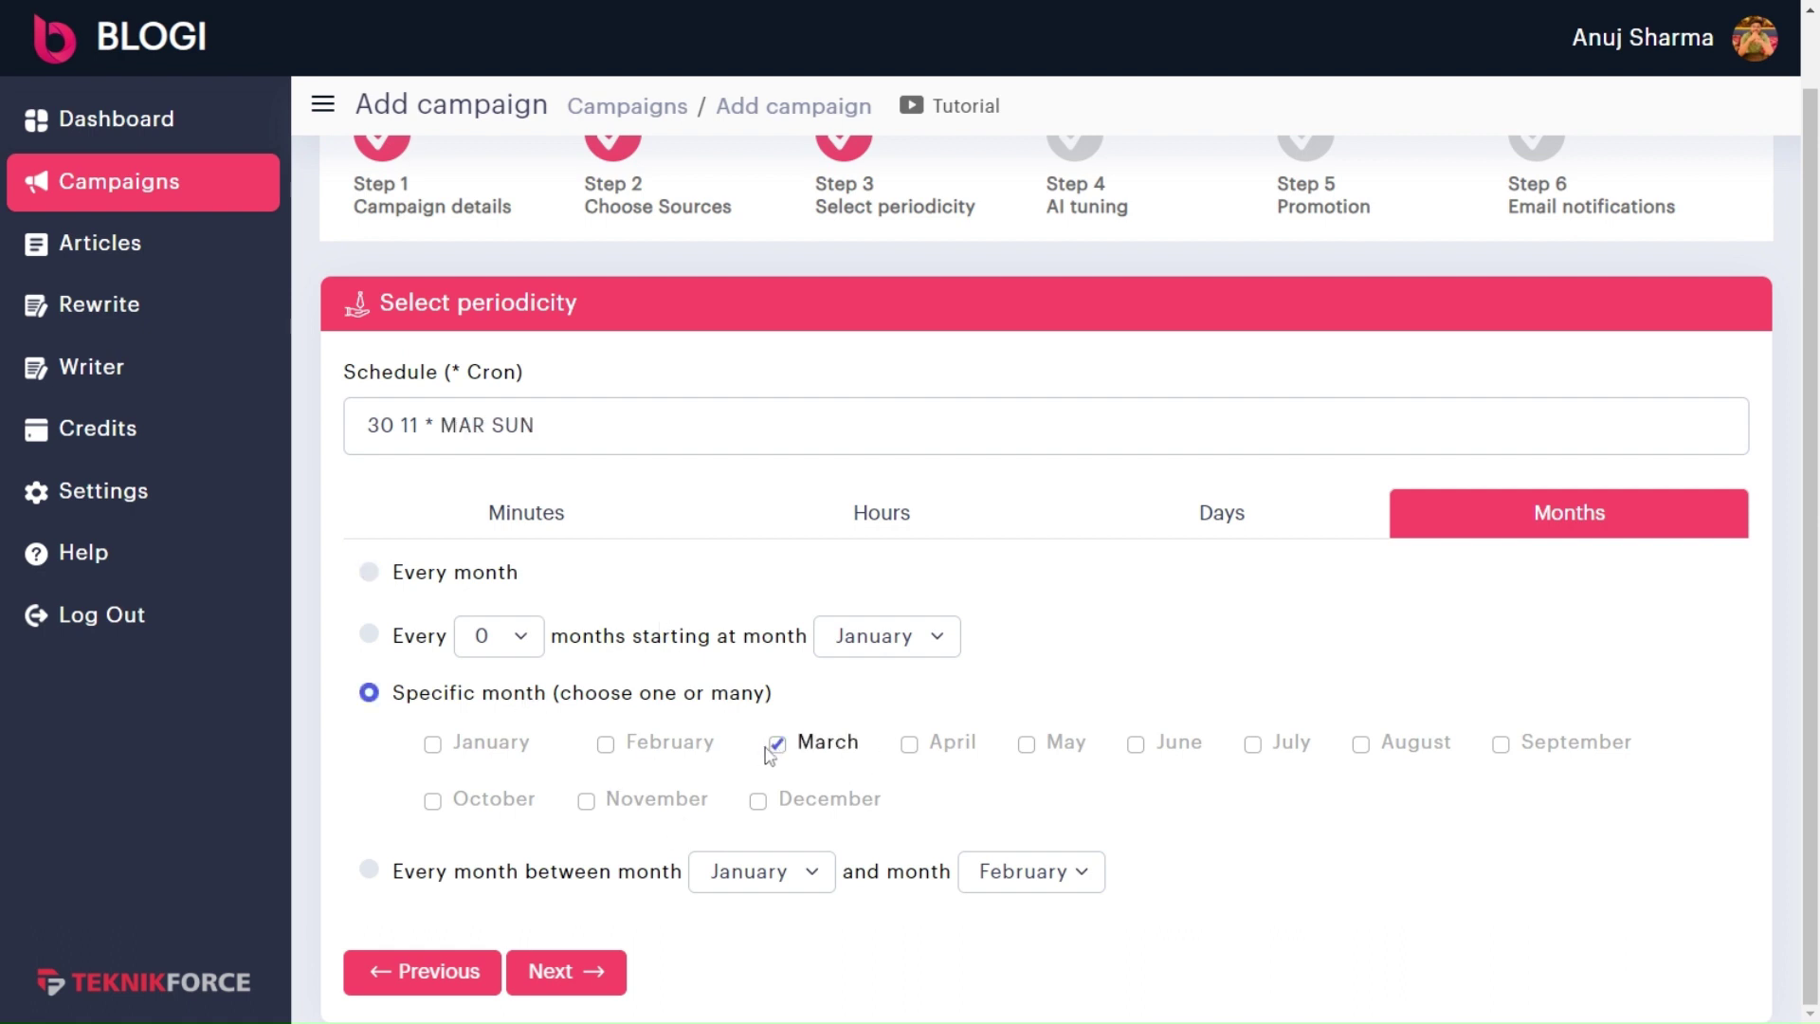
{"action": "left_click", "coordinate": [1223, 516]}
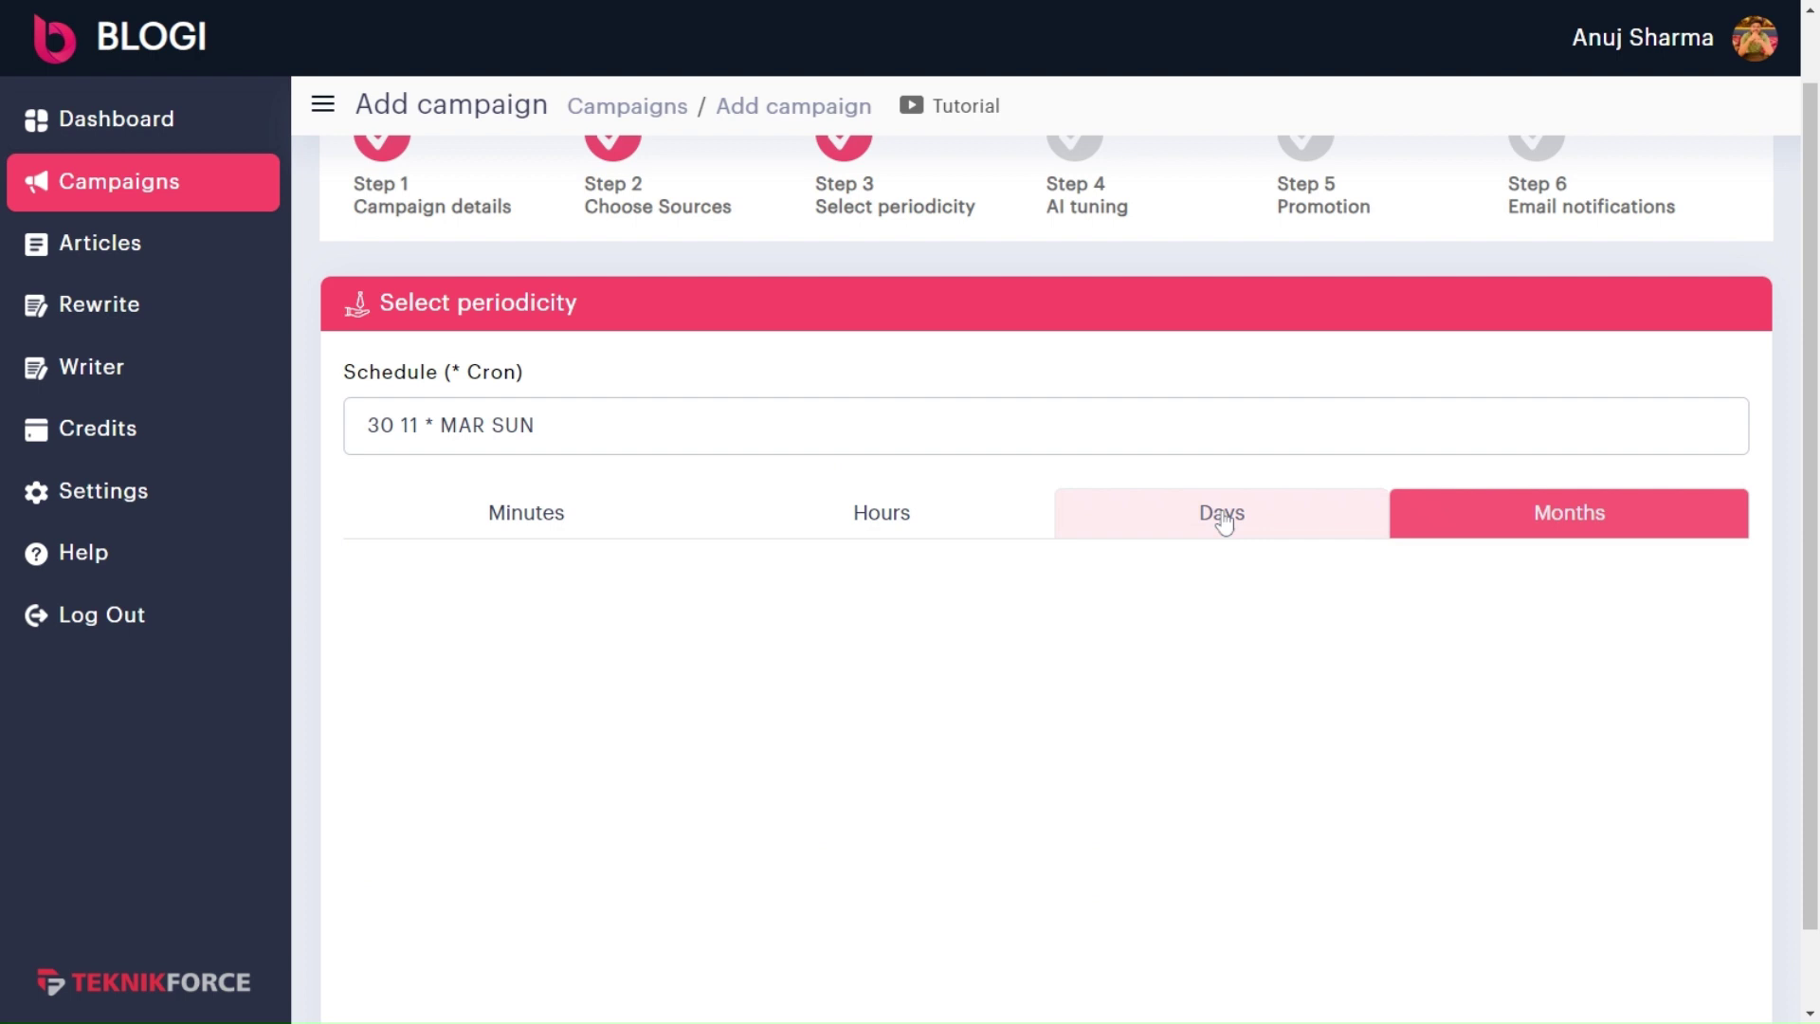
{"action": "left_click", "coordinate": [370, 572]}
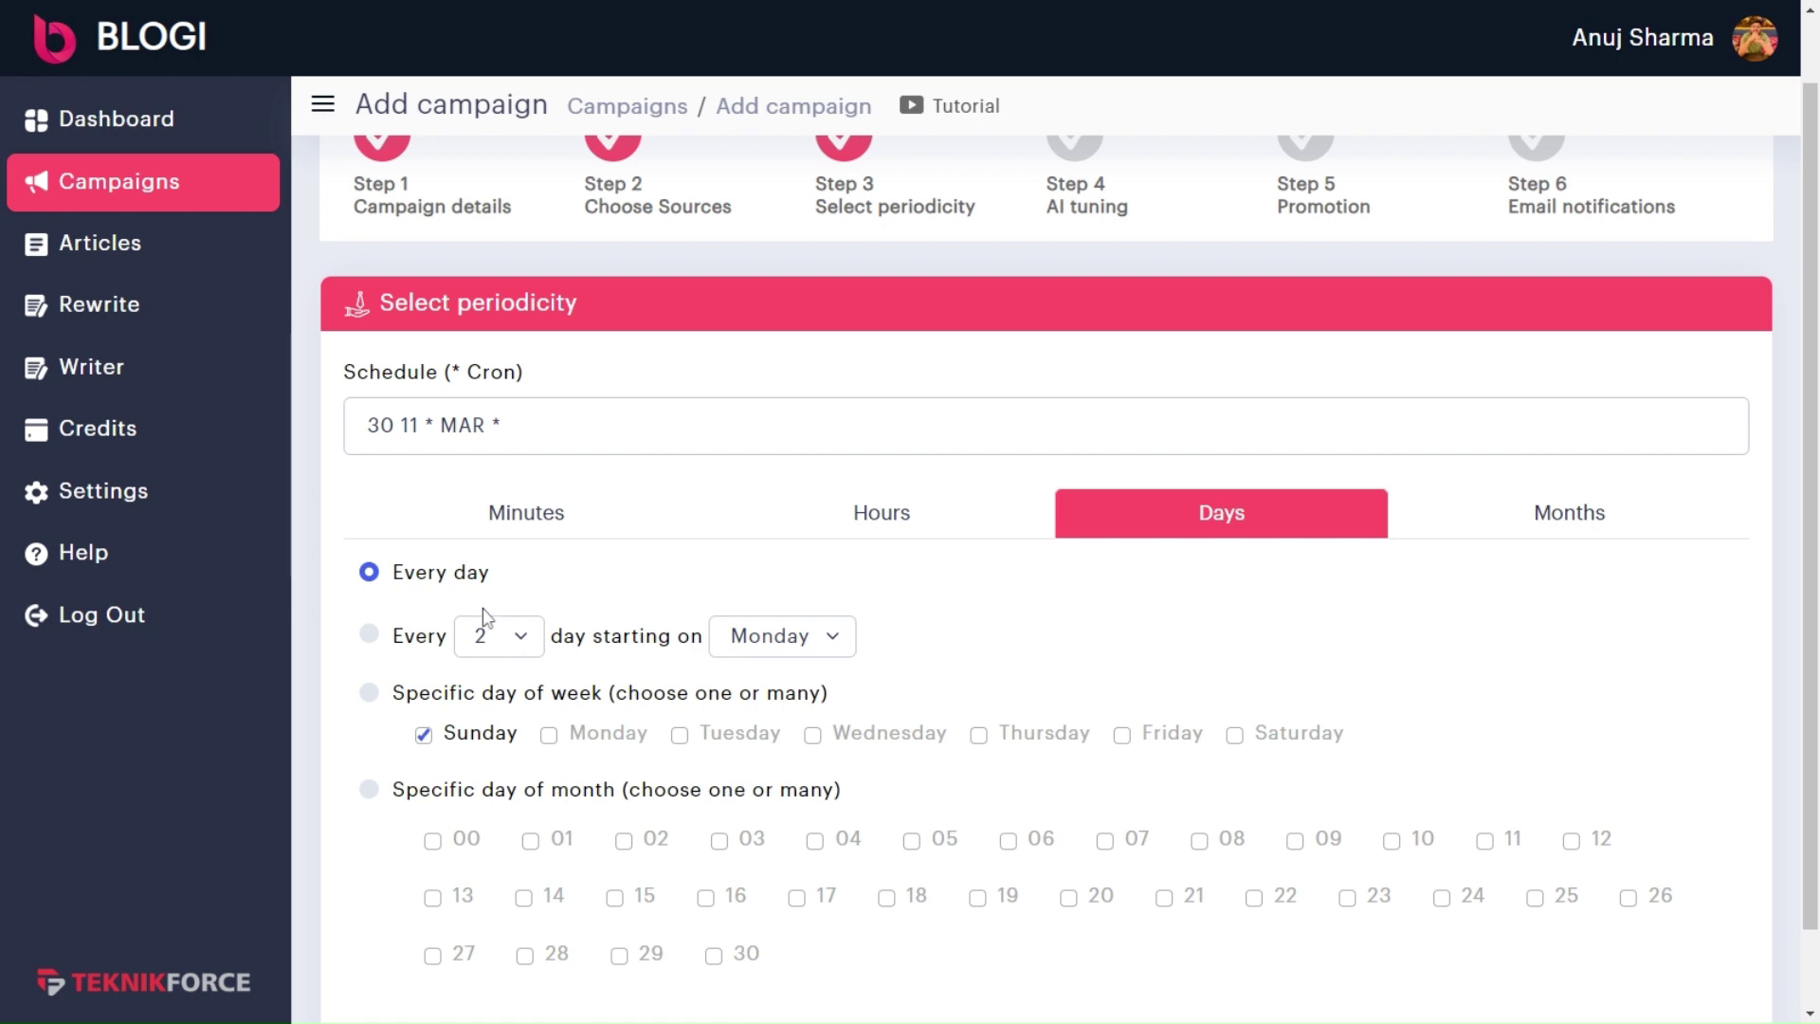
{"action": "left_click", "coordinate": [881, 512]}
{"action": "left_click", "coordinate": [1391, 744]}
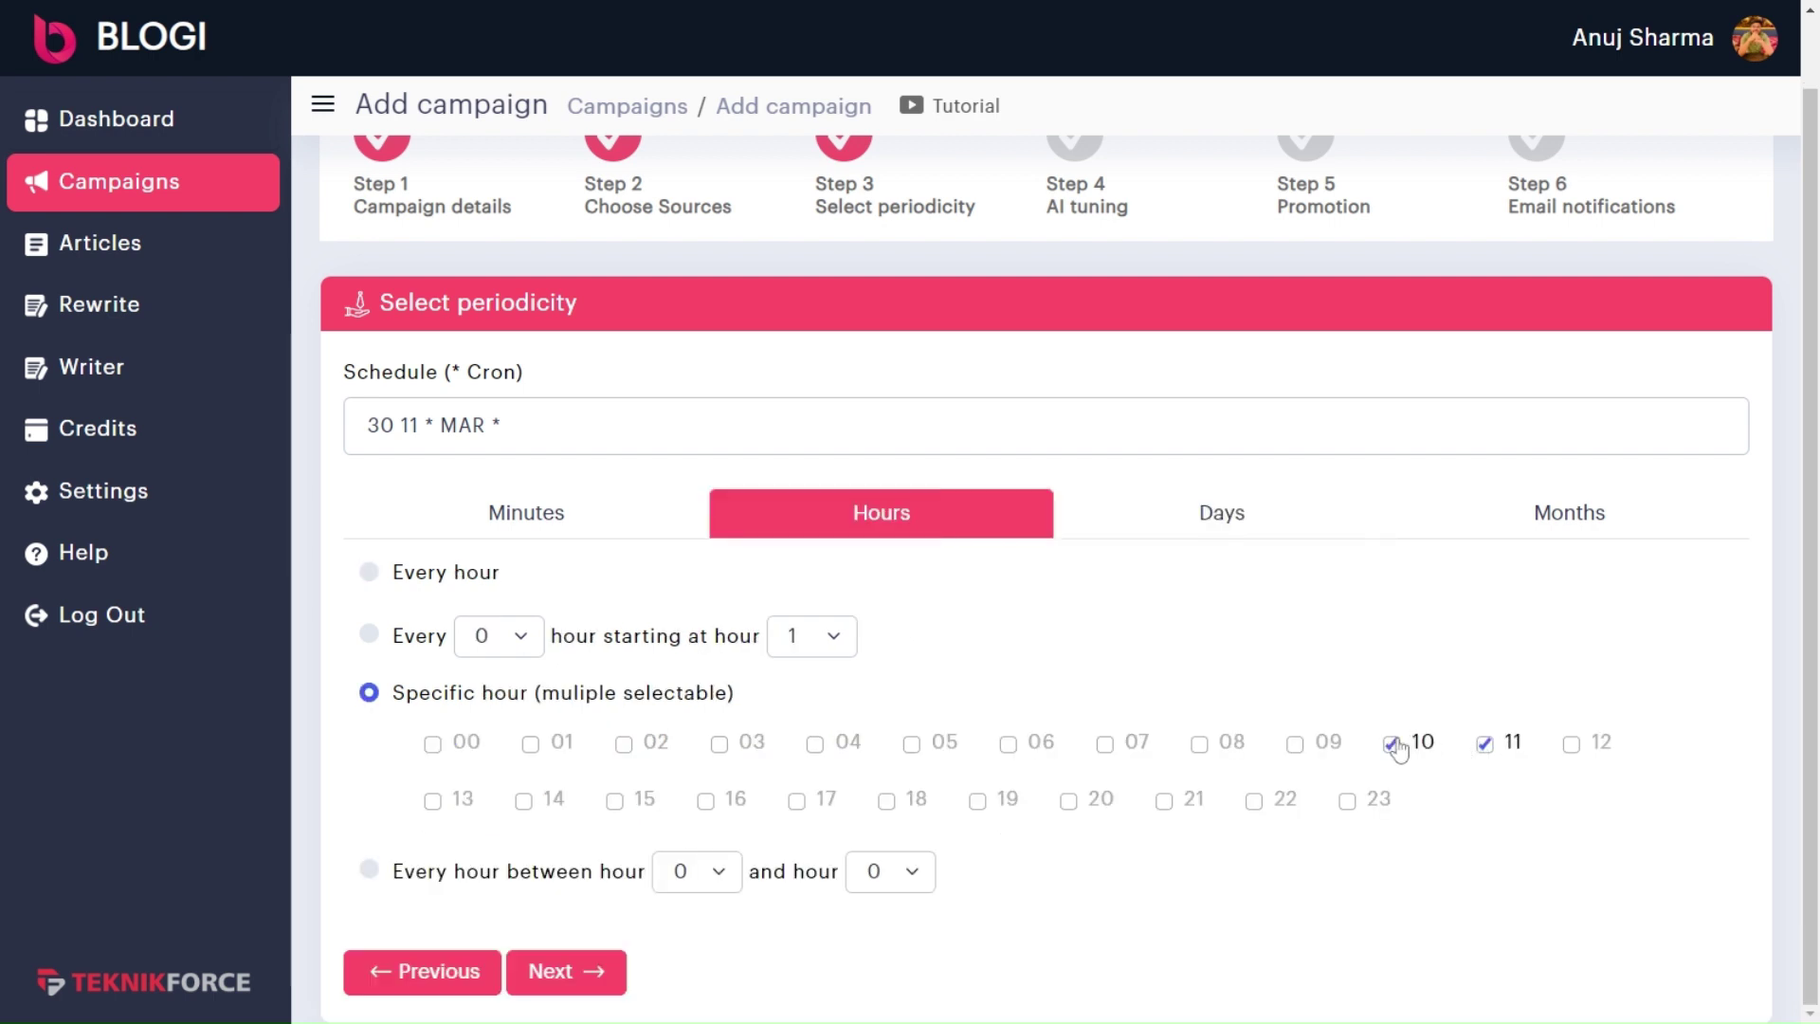
{"action": "left_click", "coordinate": [1485, 745]}
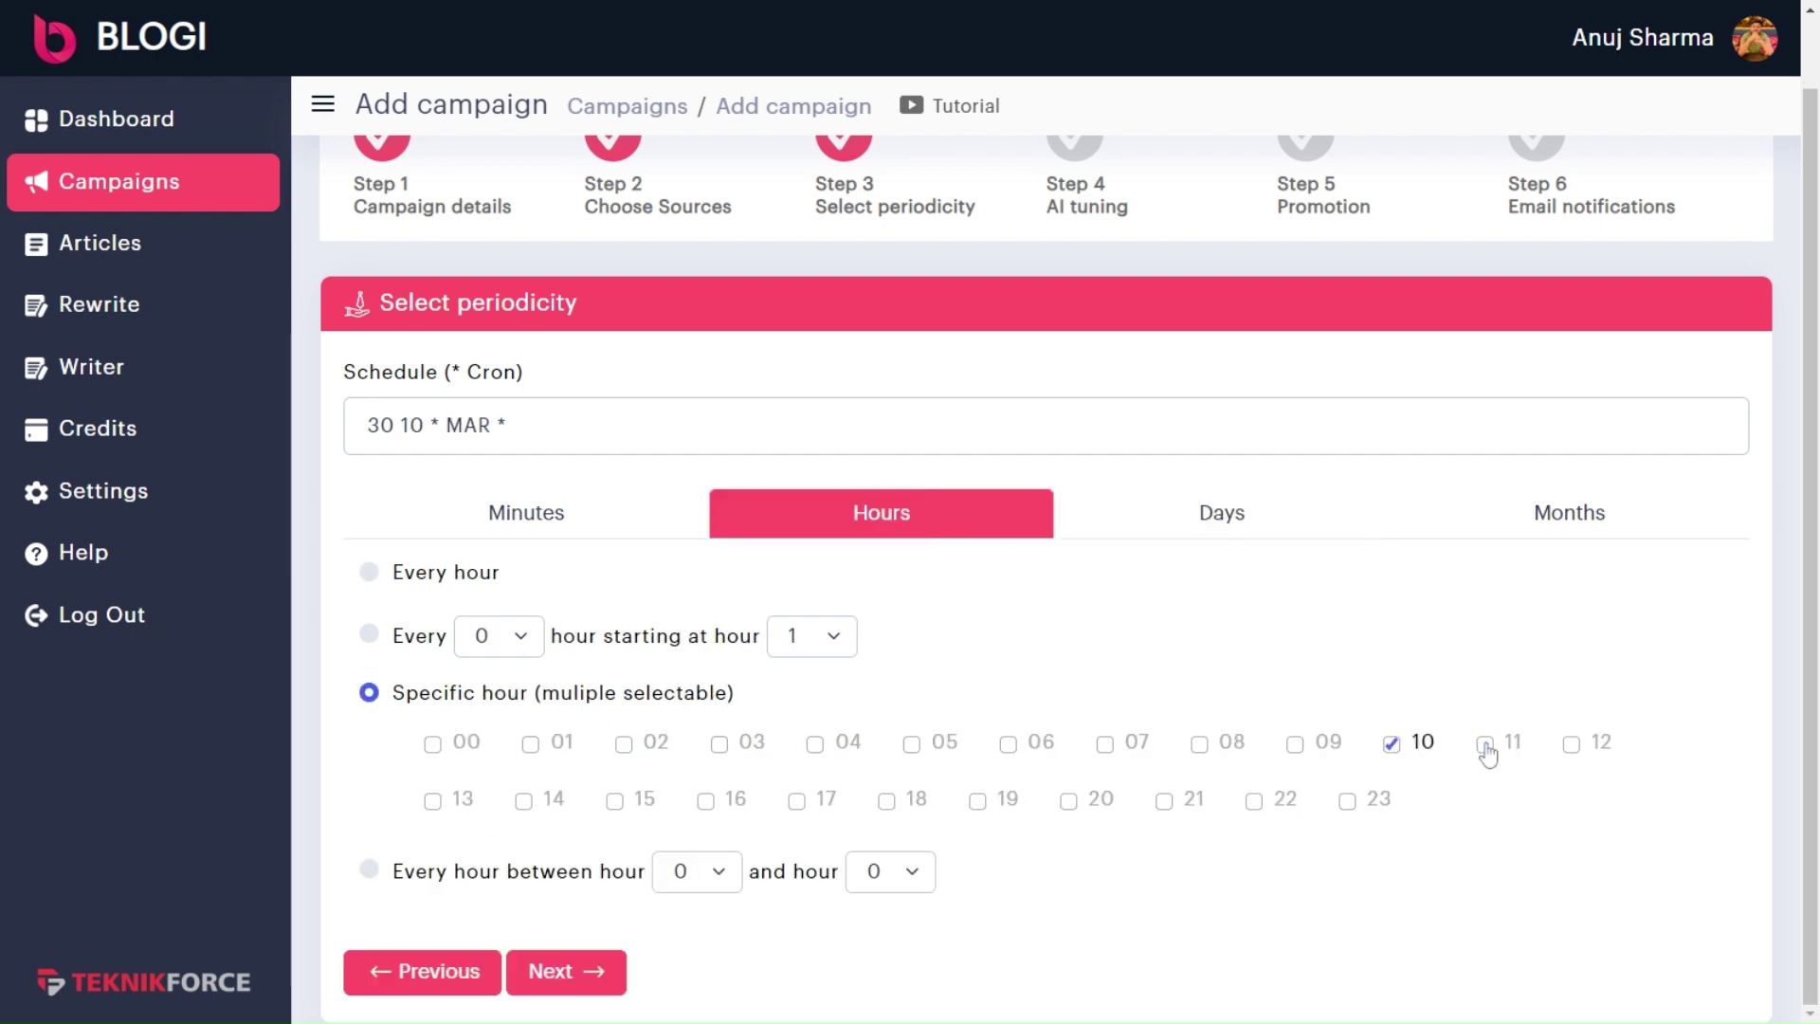
{"action": "left_click", "coordinate": [610, 521]}
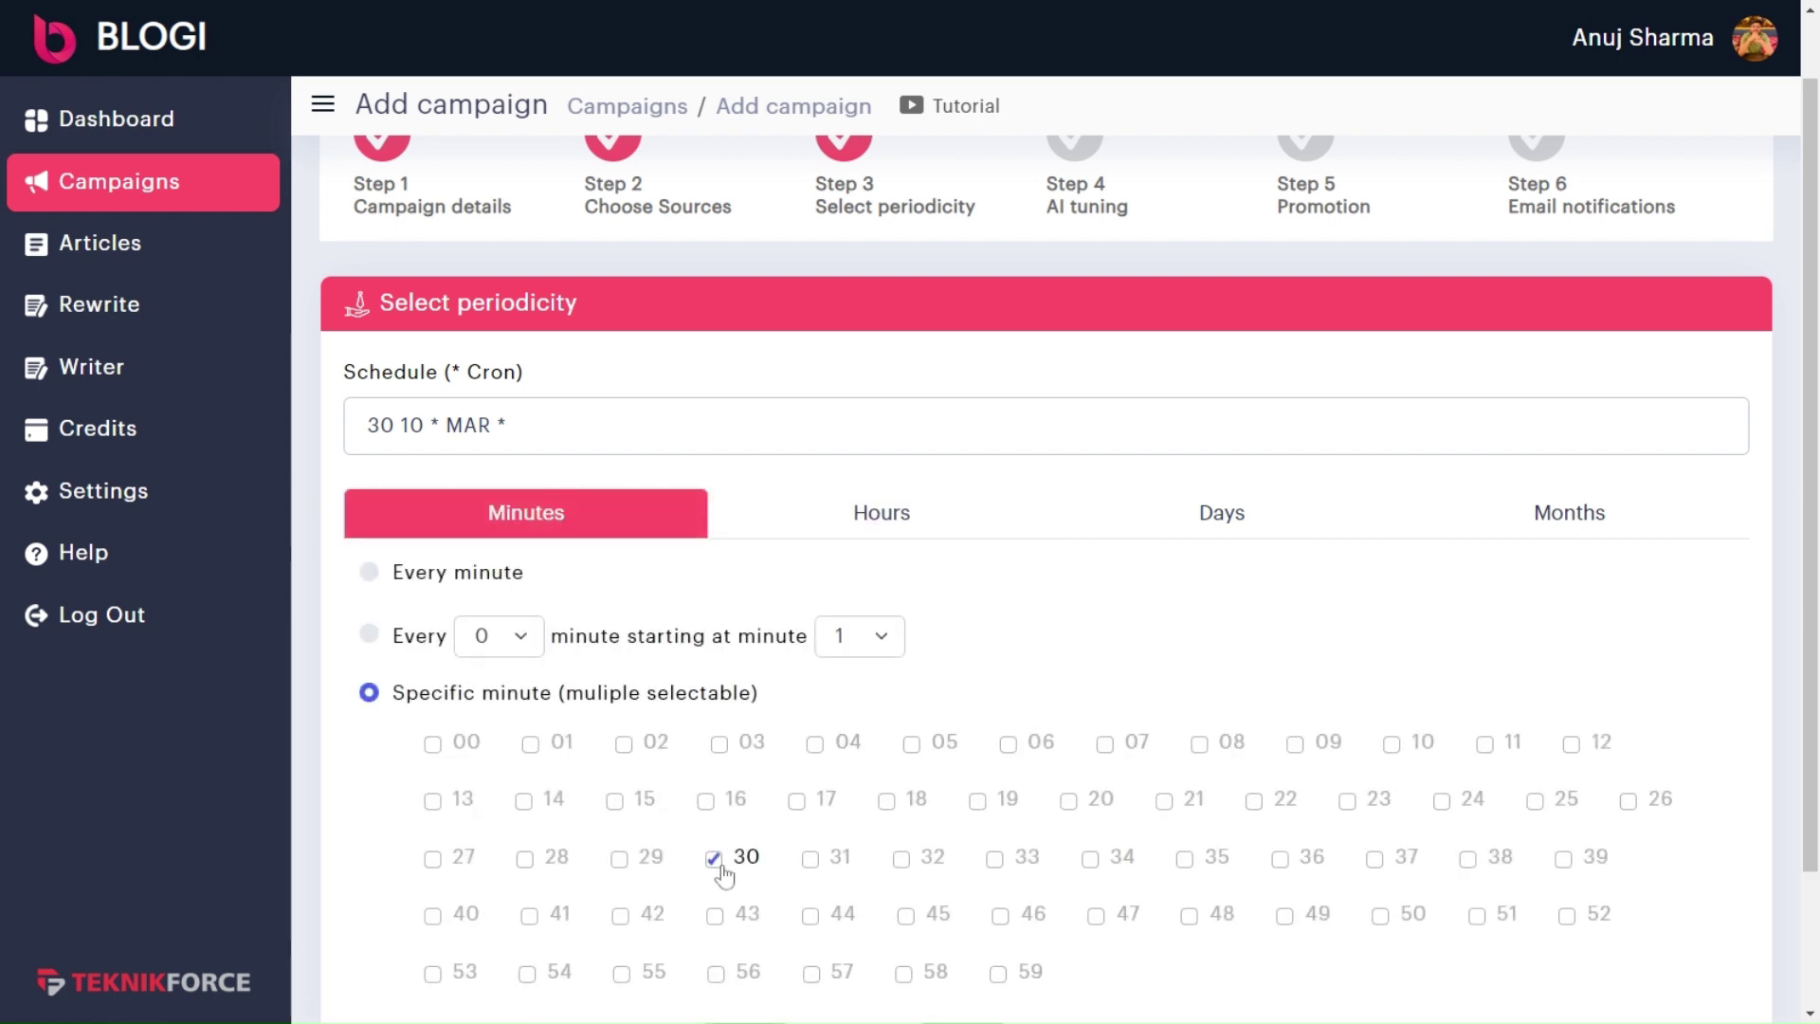
{"action": "scroll", "coordinate": [1077, 508], "scroll_direction": "down", "scroll_amount": 2}
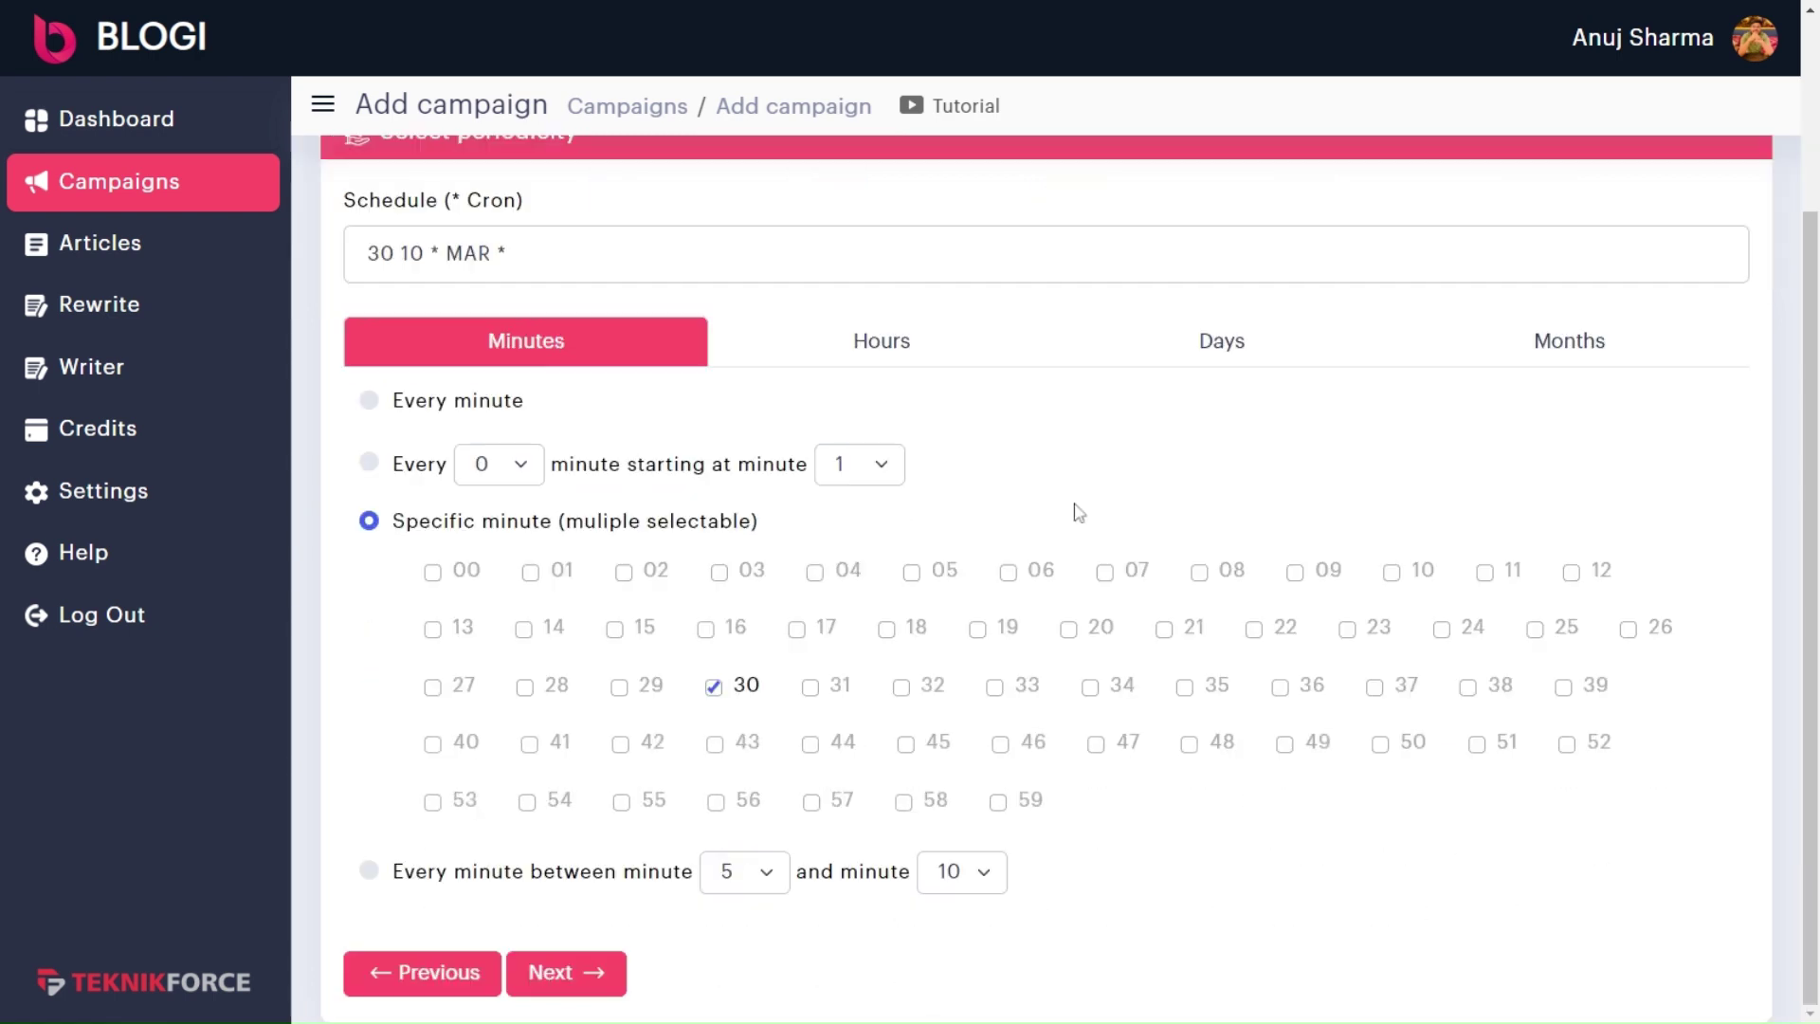
{"action": "left_click", "coordinate": [1576, 332]}
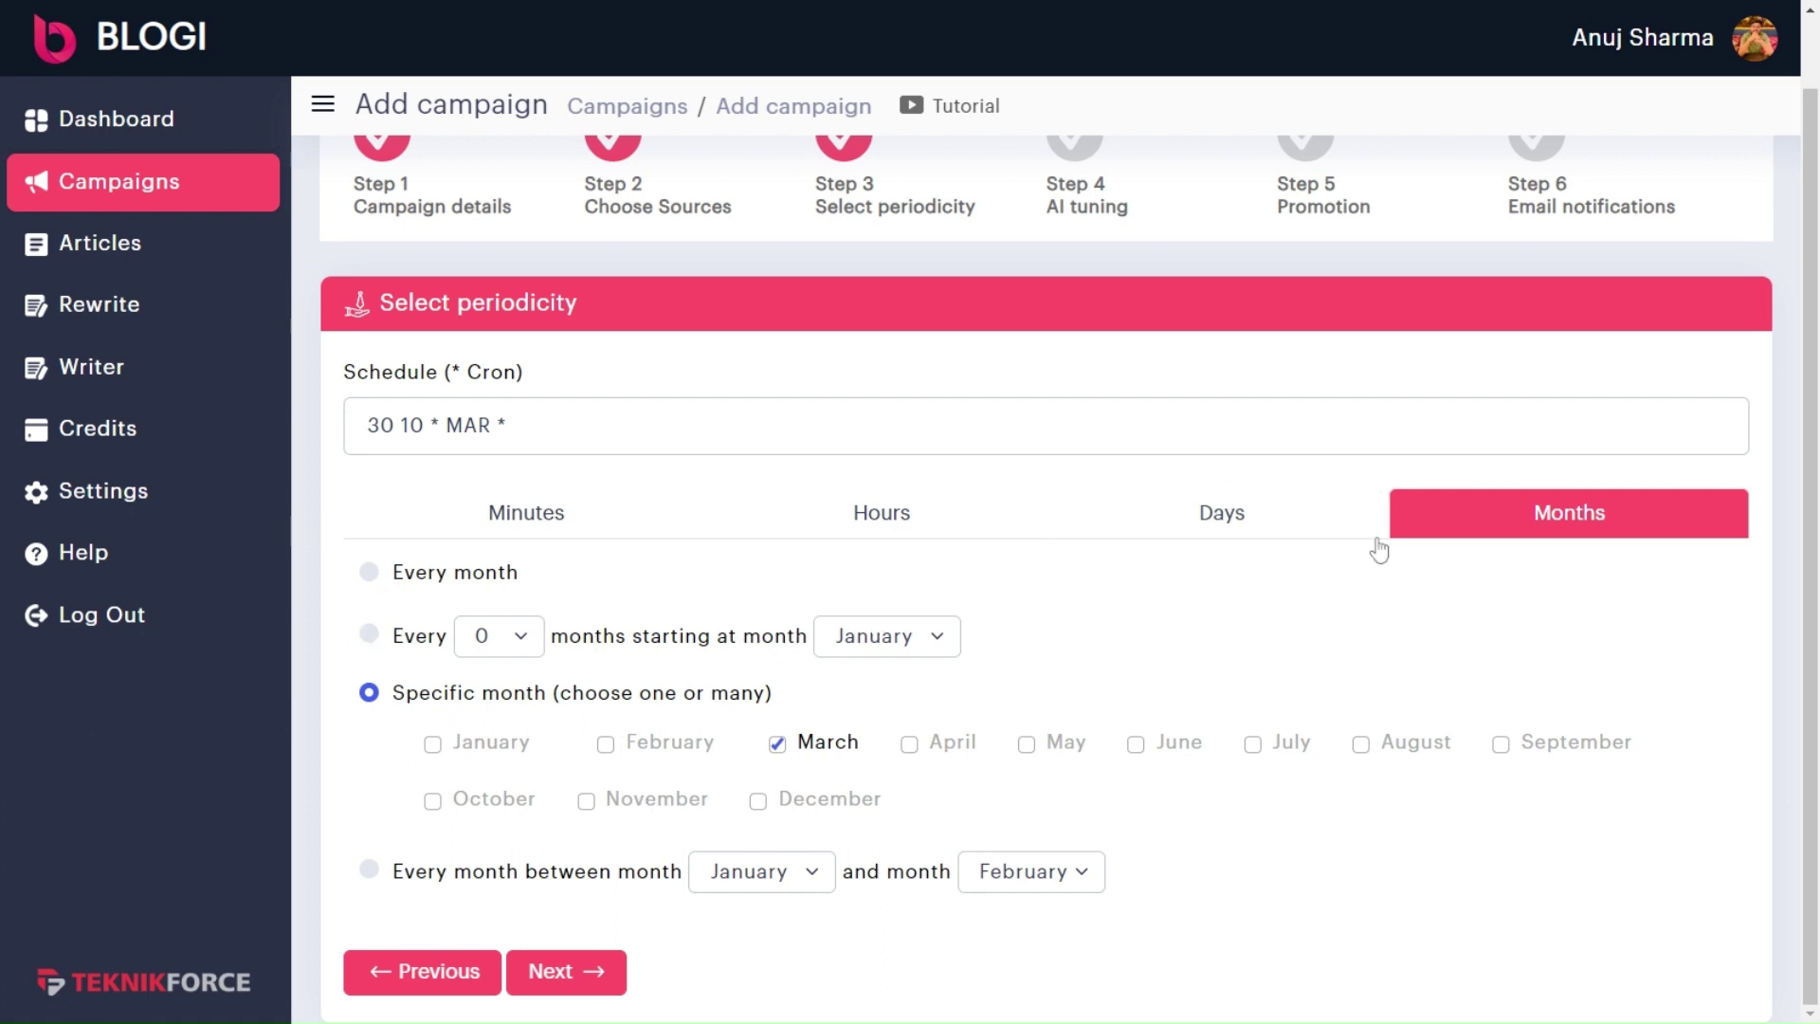
Set every month on days 15 and 30, giving cron 30 10 15,30 * *.
{"action": "left_click", "coordinate": [369, 572]}
{"action": "left_click", "coordinate": [1260, 514]}
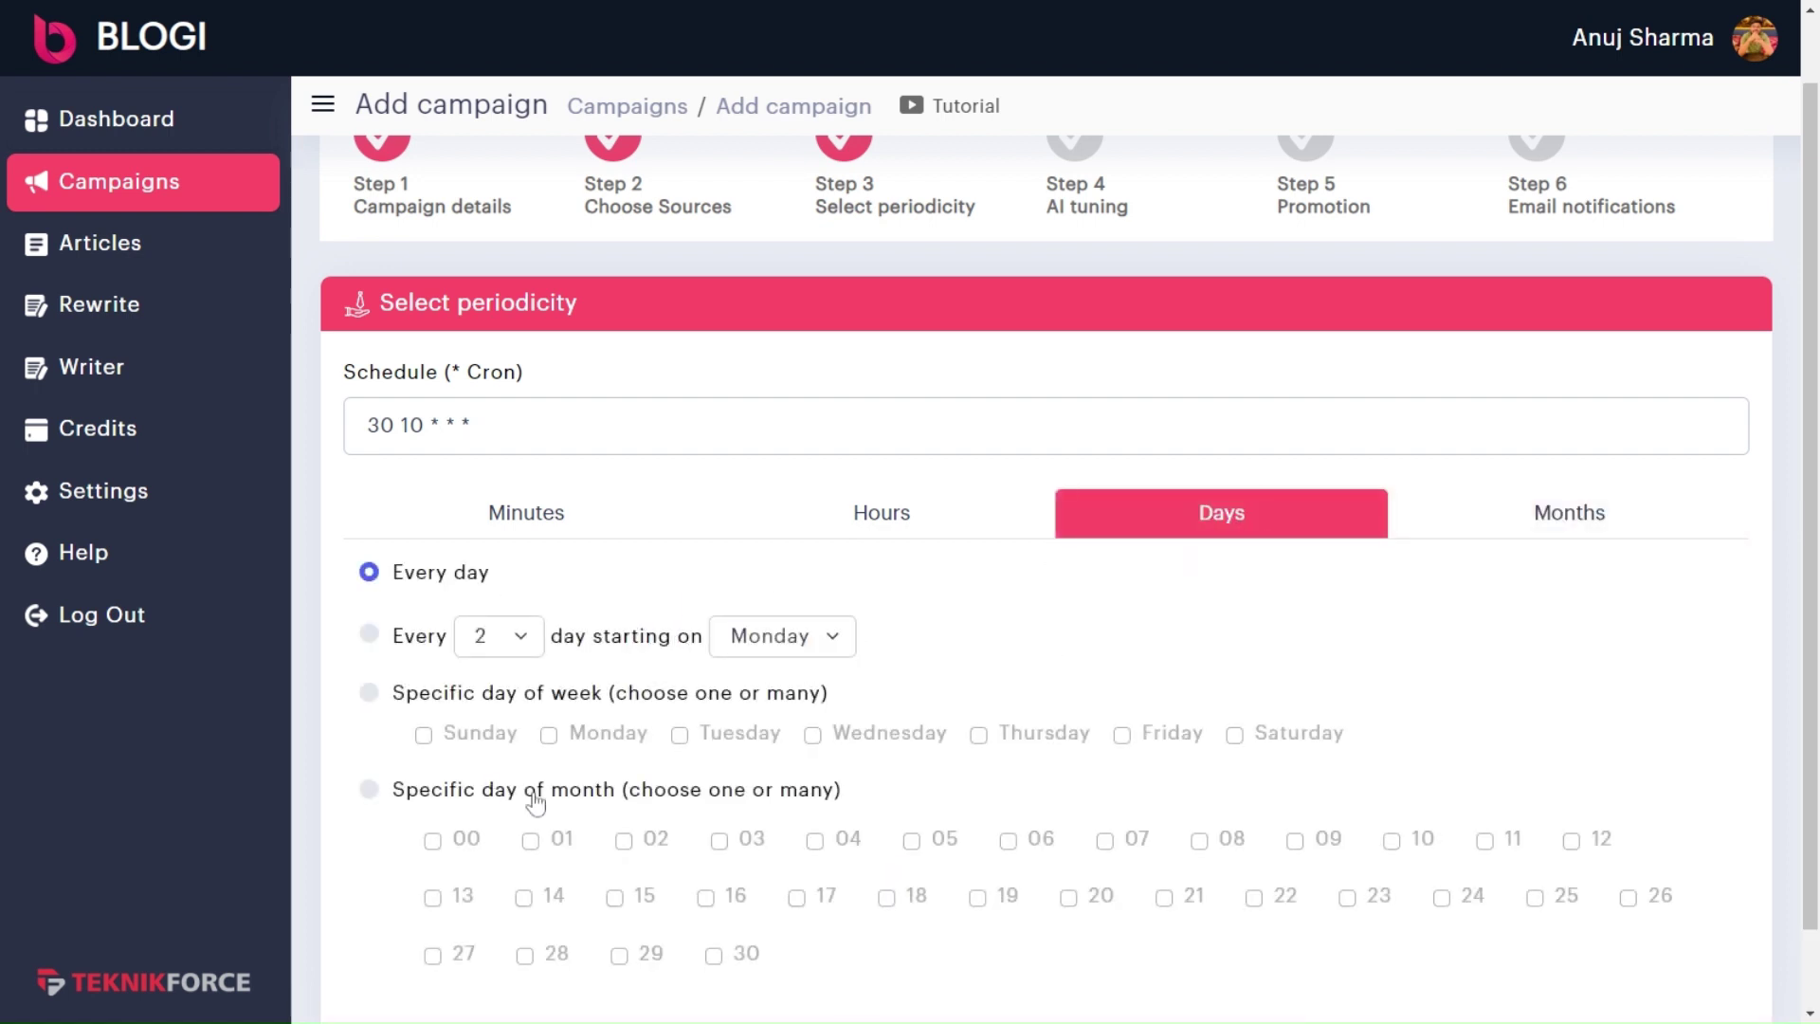
{"action": "scroll", "coordinate": [664, 815], "scroll_direction": "down", "scroll_amount": 1}
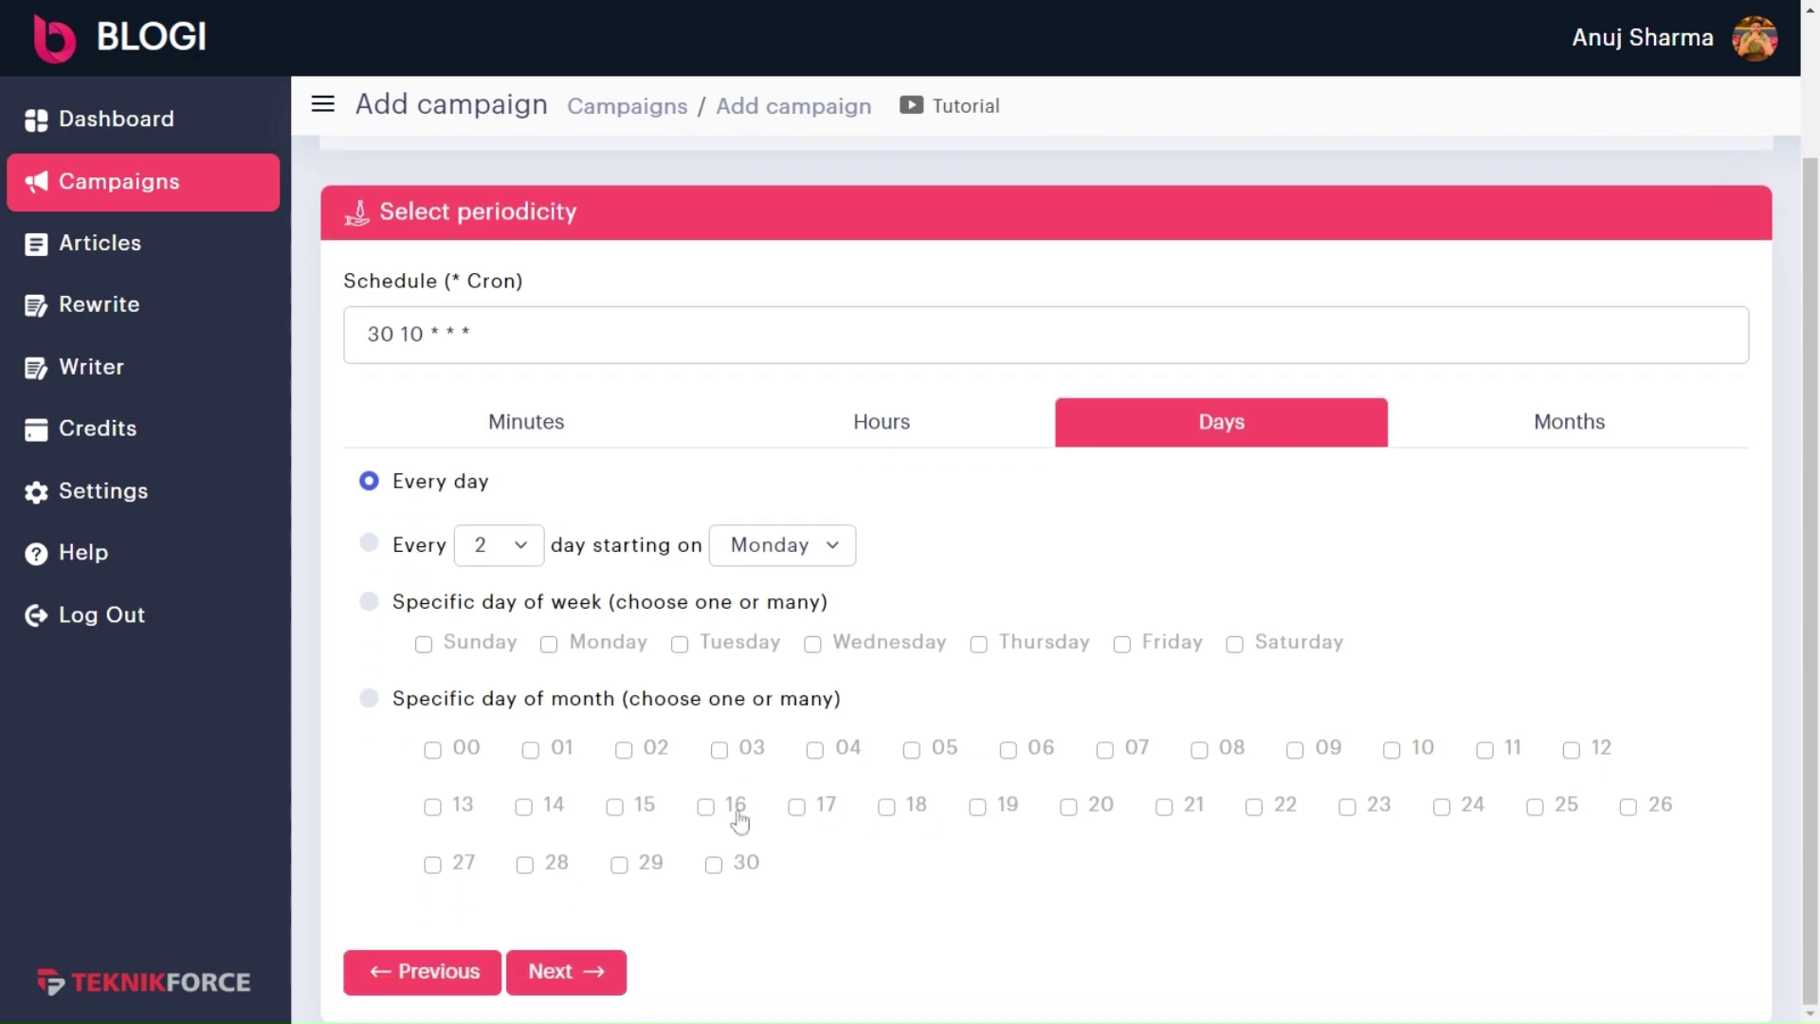
{"action": "left_click", "coordinate": [626, 807]}
{"action": "left_click", "coordinate": [716, 866]}
{"action": "scroll", "coordinate": [810, 429], "scroll_direction": "up", "scroll_amount": 1}
Review the hour and minute settings and advance to the AI tuning step.
{"action": "left_click", "coordinate": [843, 512]}
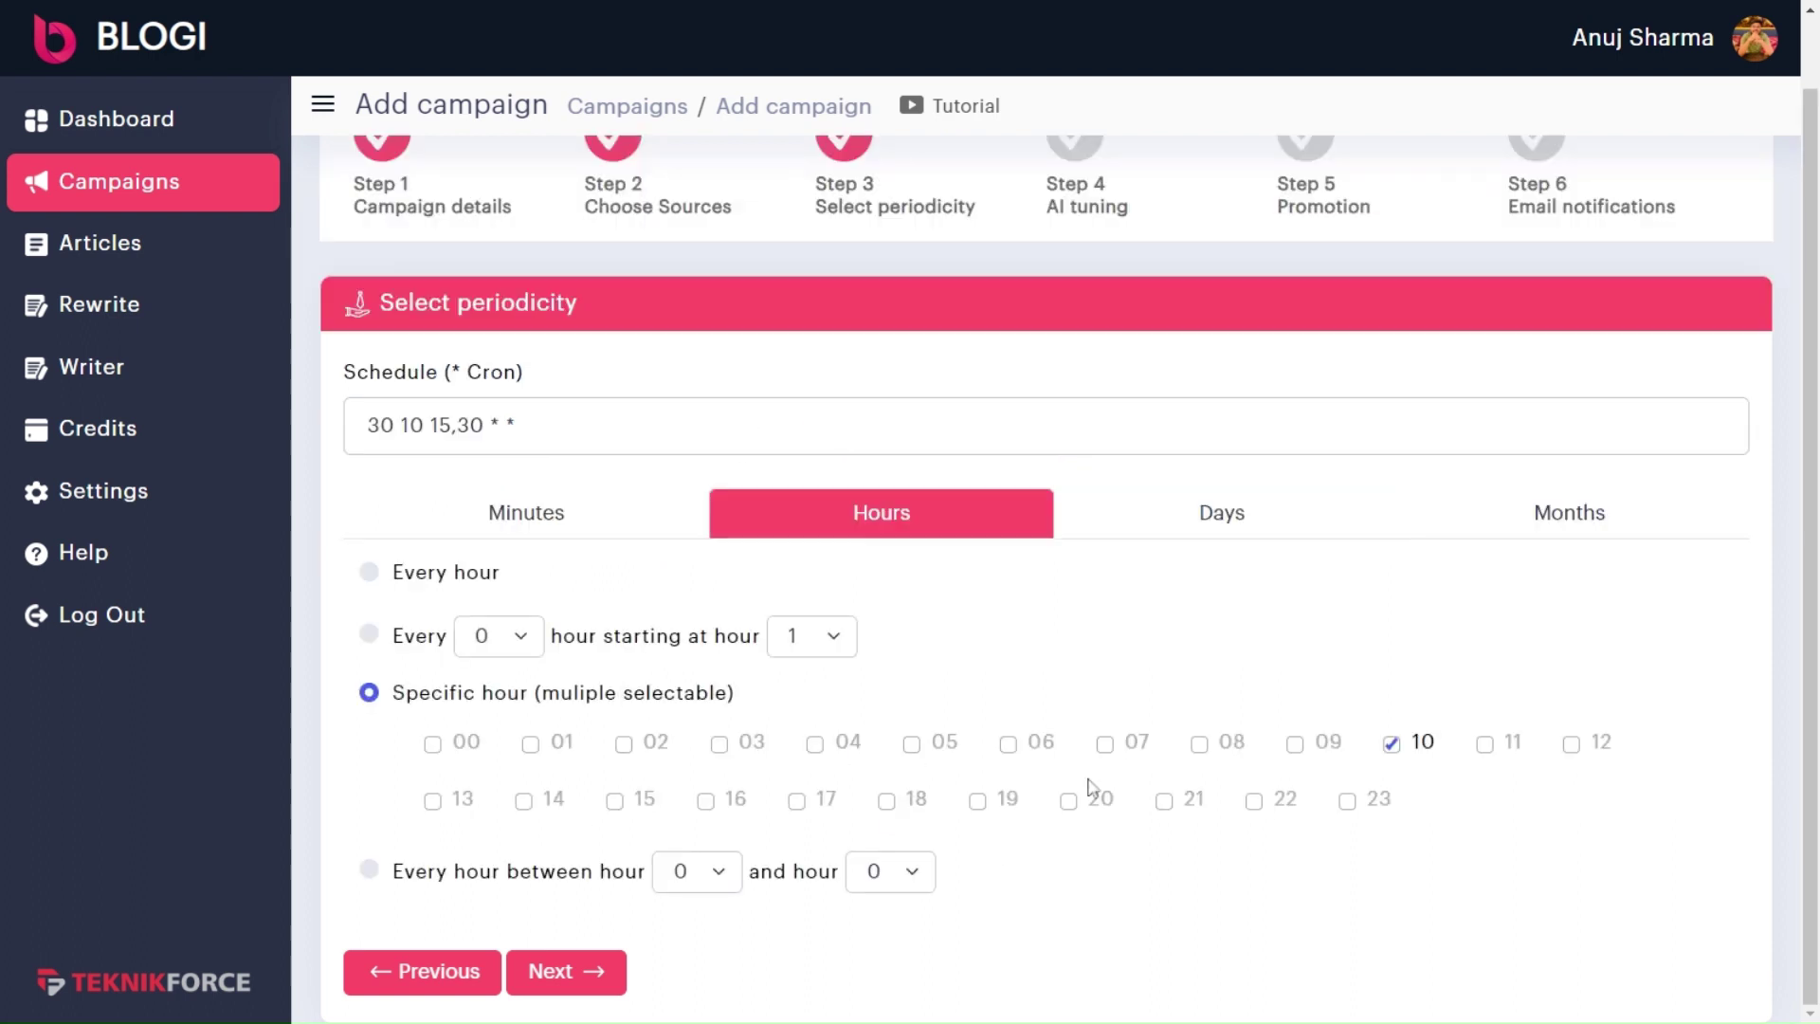
{"action": "left_click", "coordinate": [449, 526]}
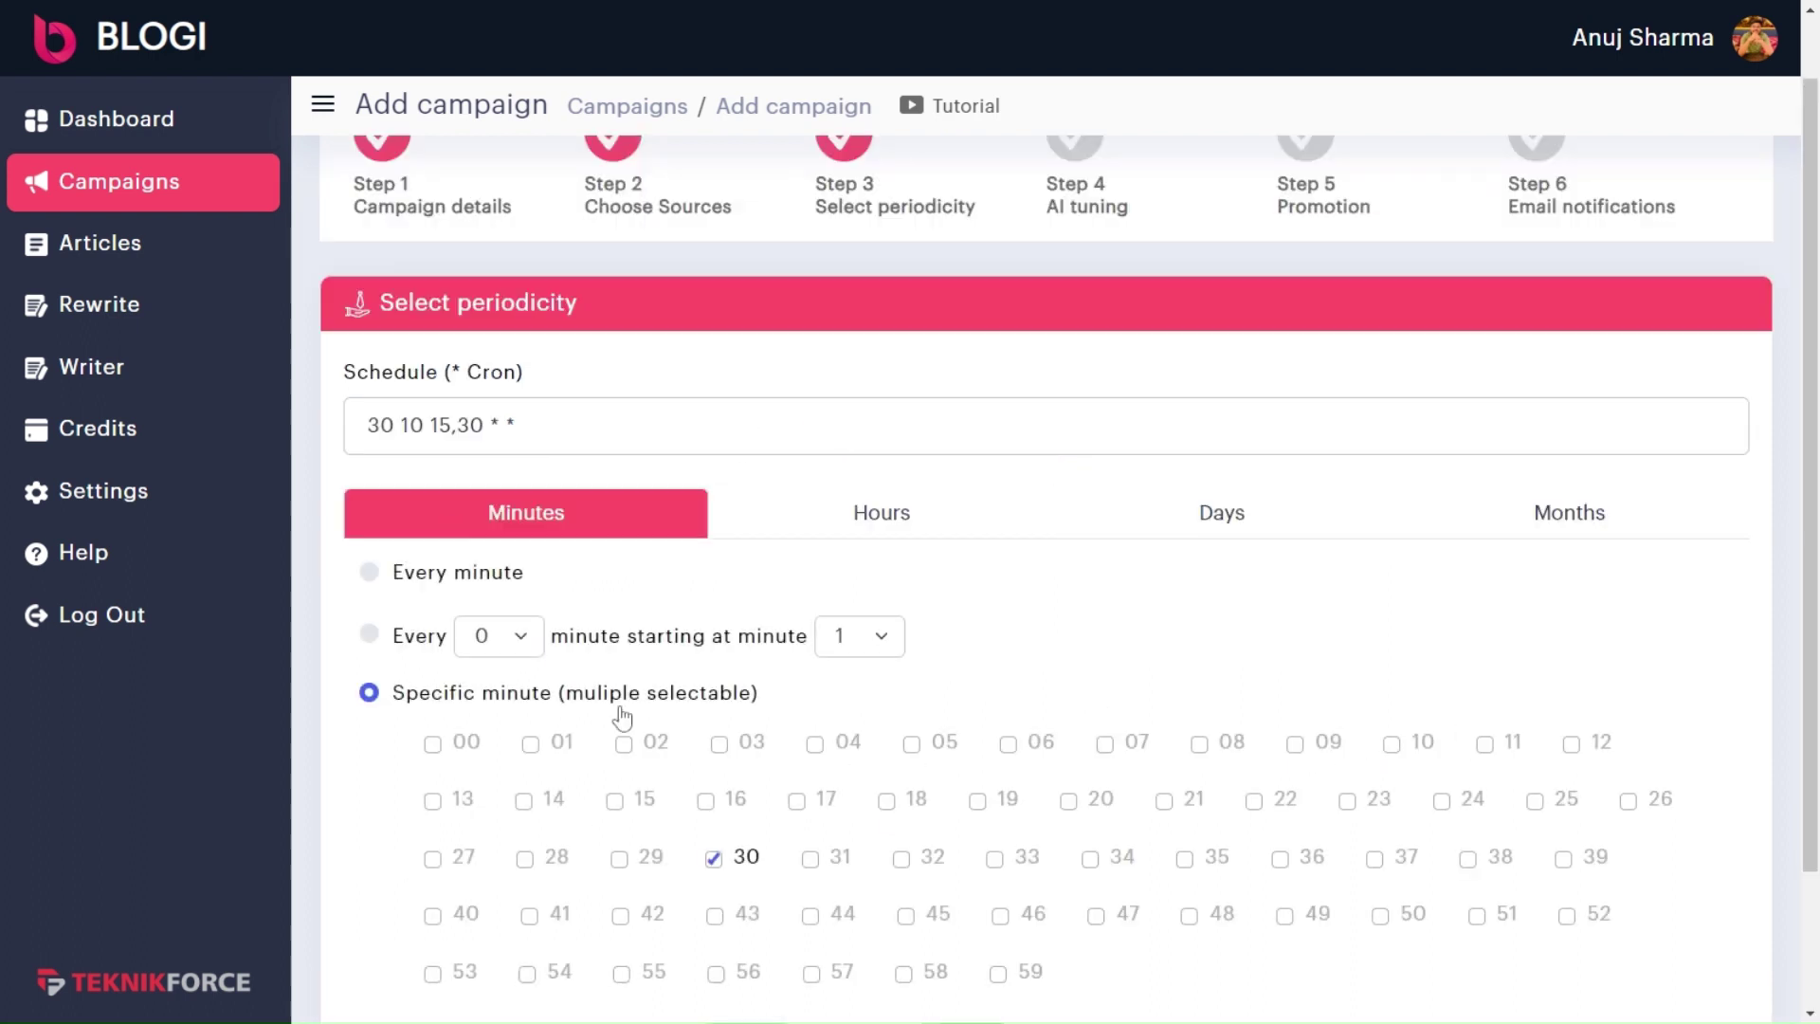
{"action": "scroll", "coordinate": [813, 885], "scroll_direction": "down", "scroll_amount": 2}
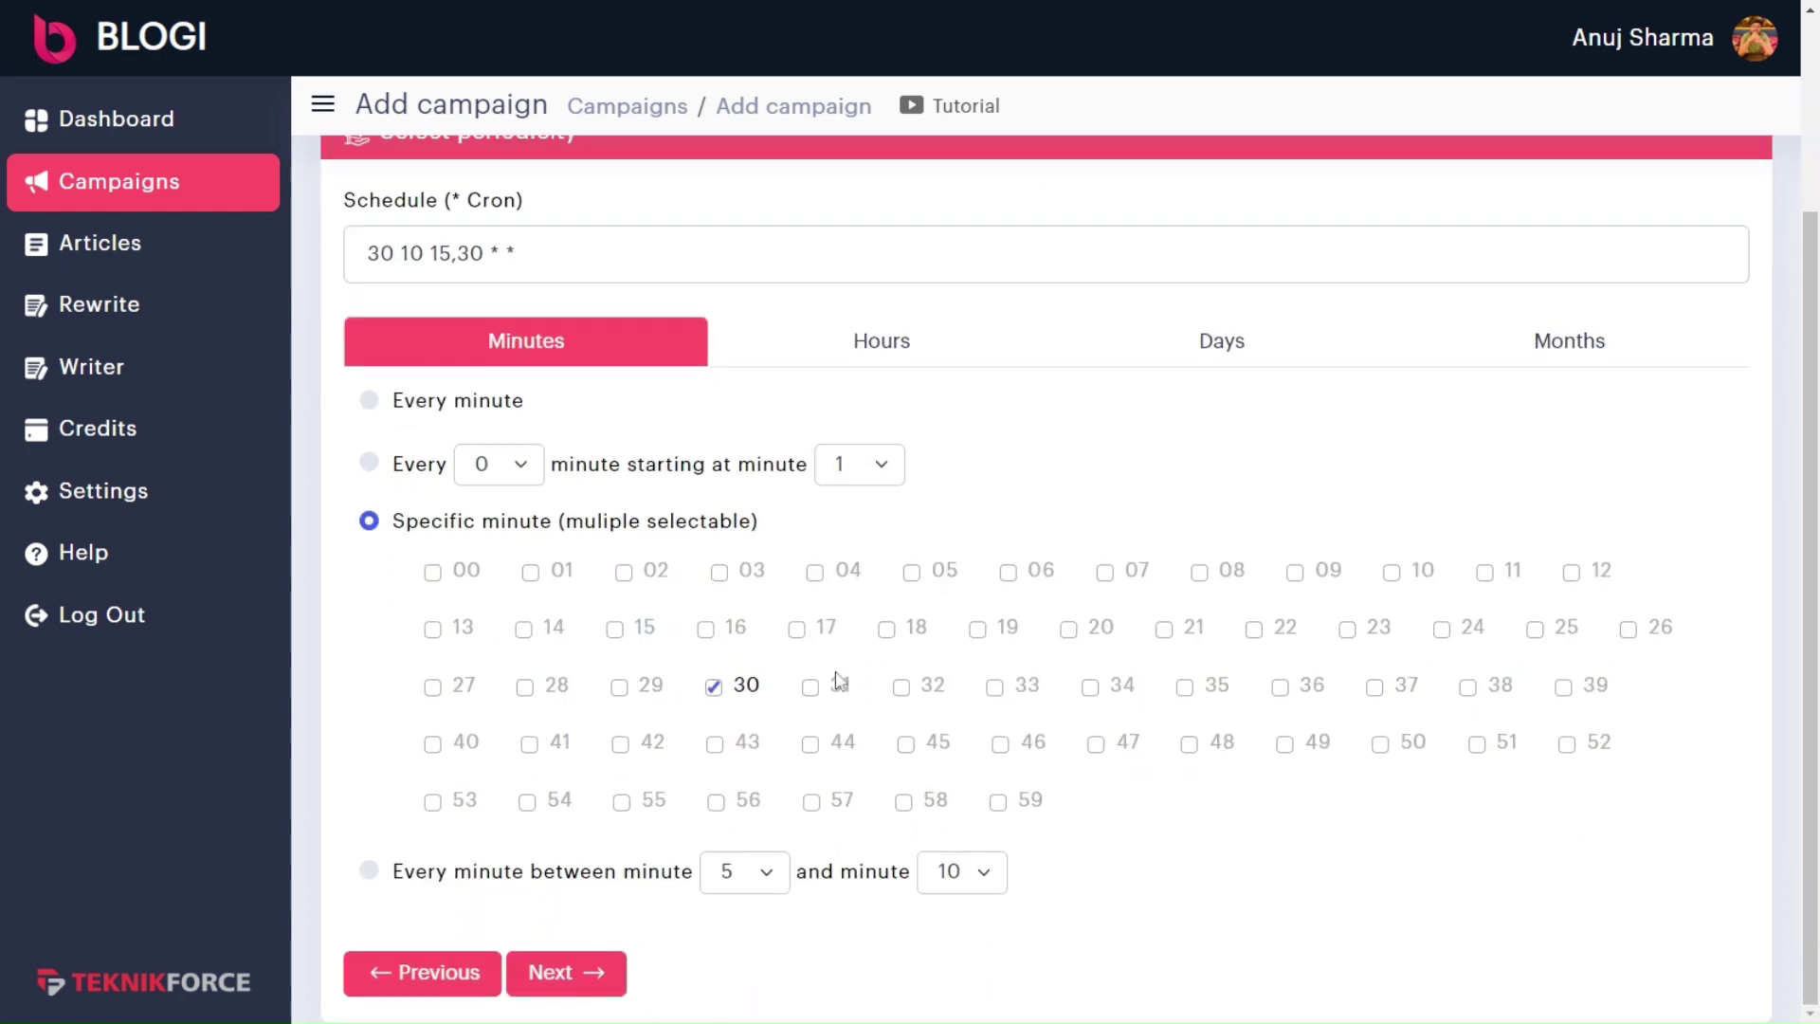
{"action": "left_click", "coordinate": [580, 974]}
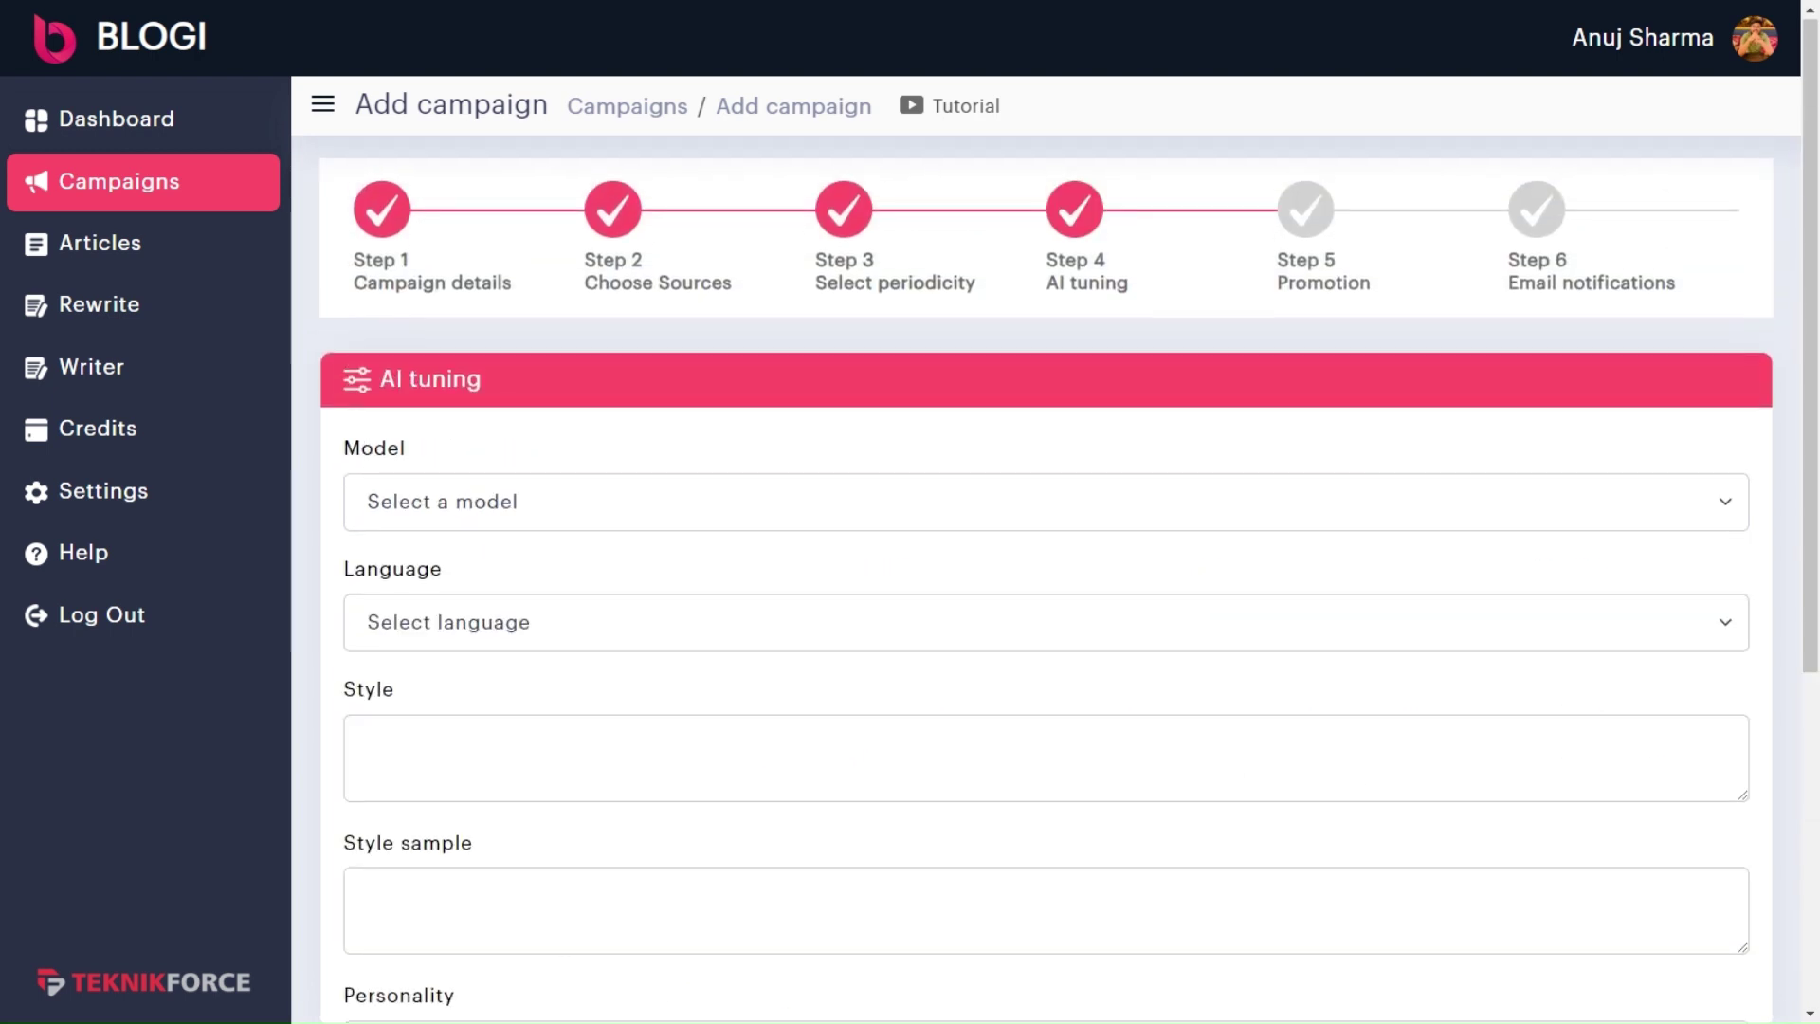
{"action": "scroll", "coordinate": [1154, 446], "scroll_direction": "down", "scroll_amount": 2}
{"action": "scroll", "coordinate": [1153, 446], "scroll_direction": "up", "scroll_amount": 2}
{"action": "scroll", "coordinate": [755, 556], "scroll_direction": "down", "scroll_amount": 1}
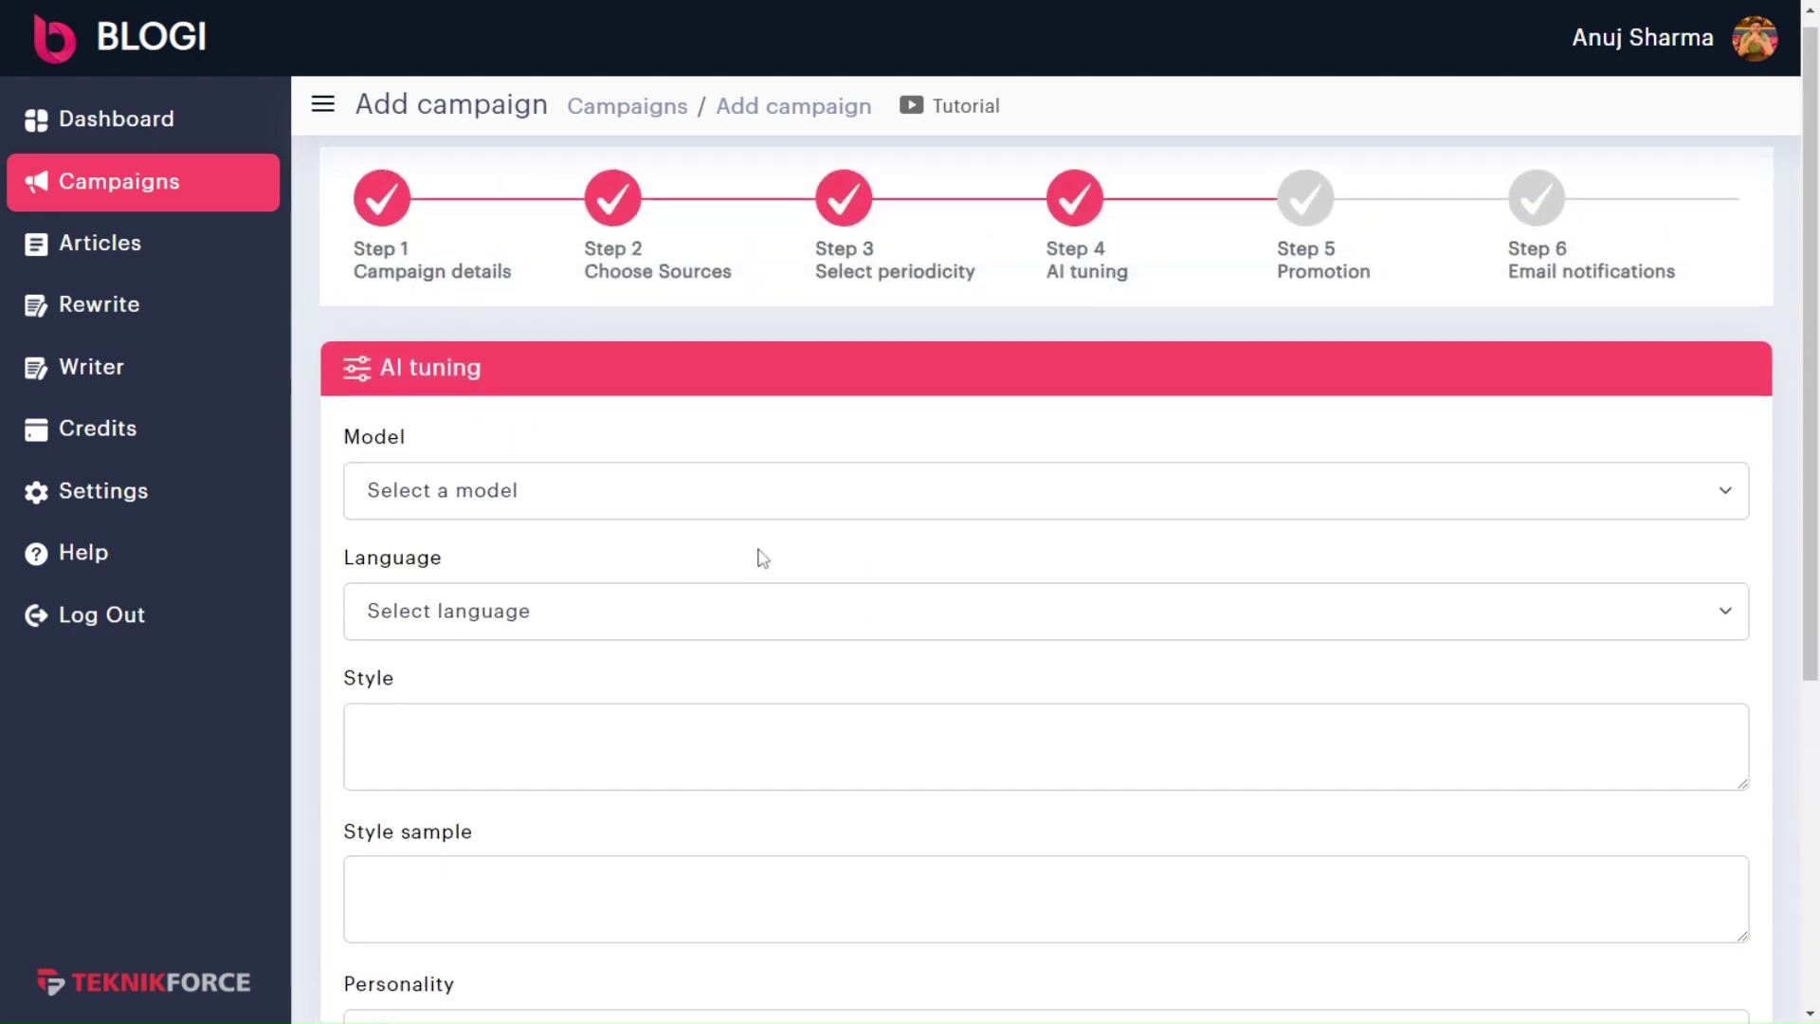
{"action": "scroll", "coordinate": [756, 557], "scroll_direction": "down", "scroll_amount": 1}
{"action": "scroll", "coordinate": [641, 630], "scroll_direction": "up", "scroll_amount": 1}
{"action": "scroll", "coordinate": [547, 721], "scroll_direction": "down", "scroll_amount": 5}
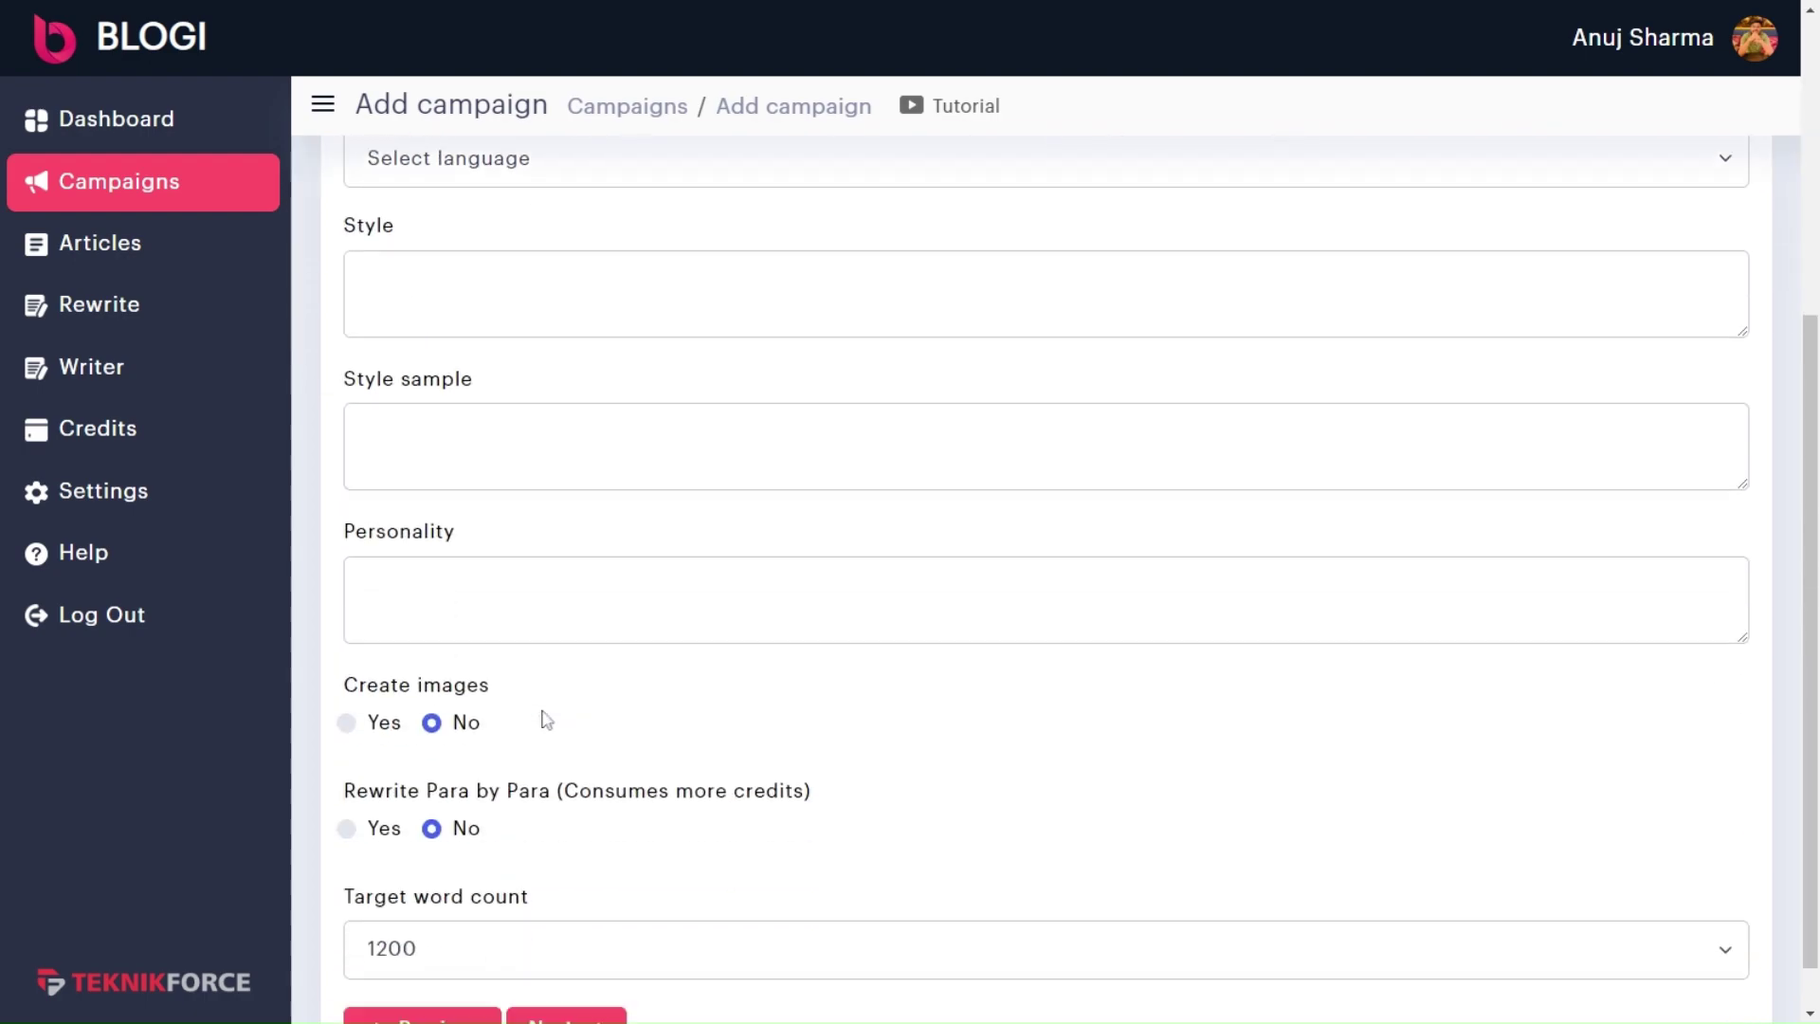